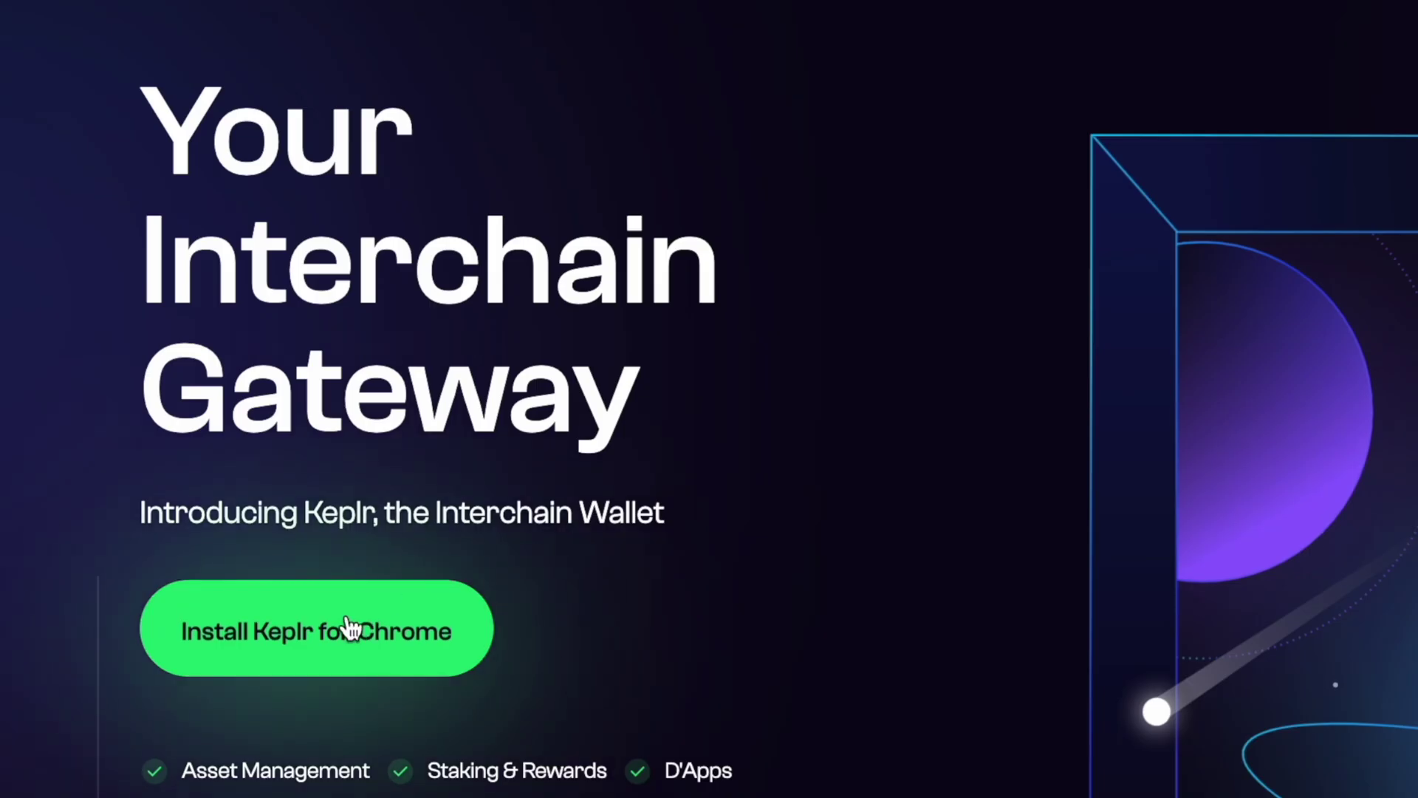
# Install the Keplr wallet extension in Chrome from the Chrome Web Store.
pyautogui.click(446, 620)
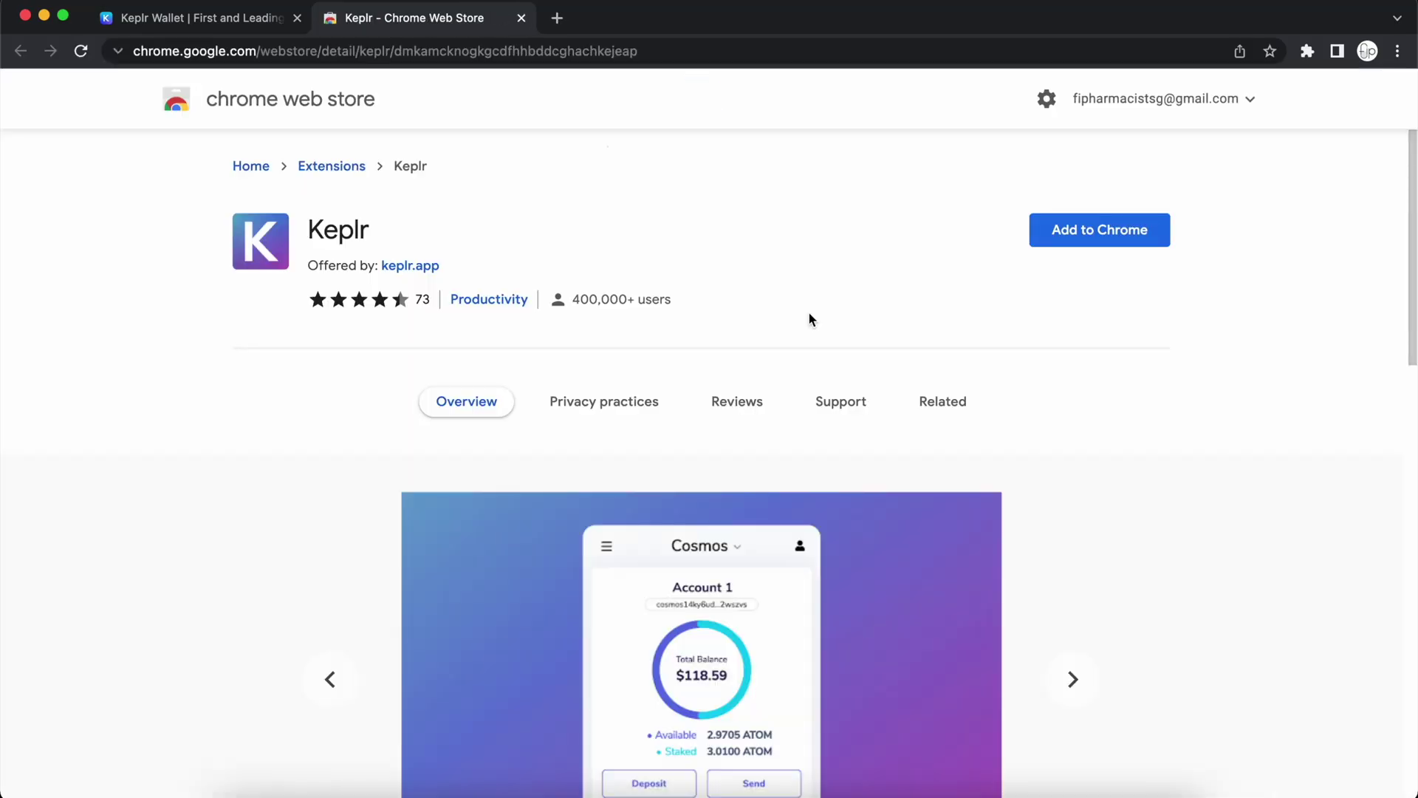
pyautogui.click(1119, 231)
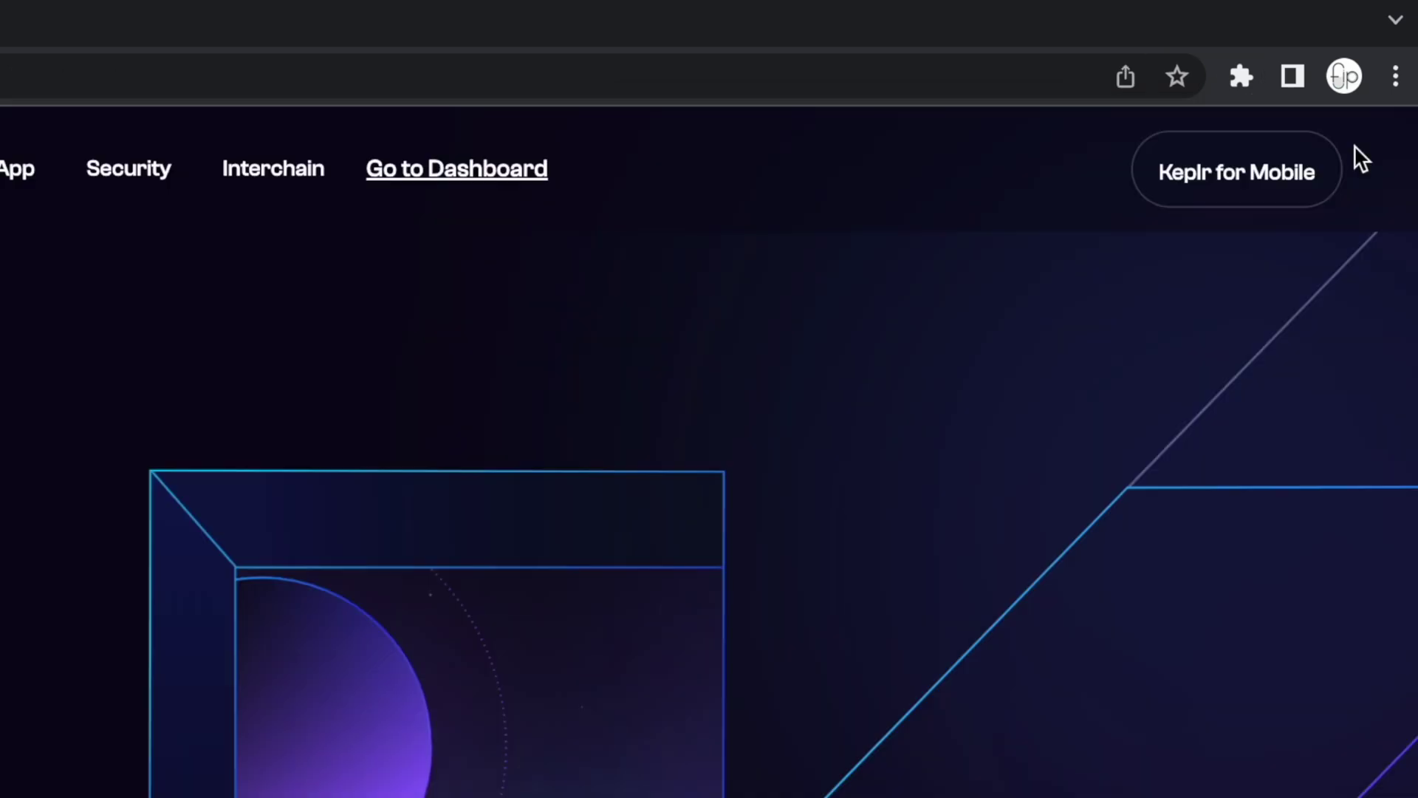
# Pin Keplr to the Chrome toolbar and bring up its wallet setup screen.
pyautogui.click(1240, 79)
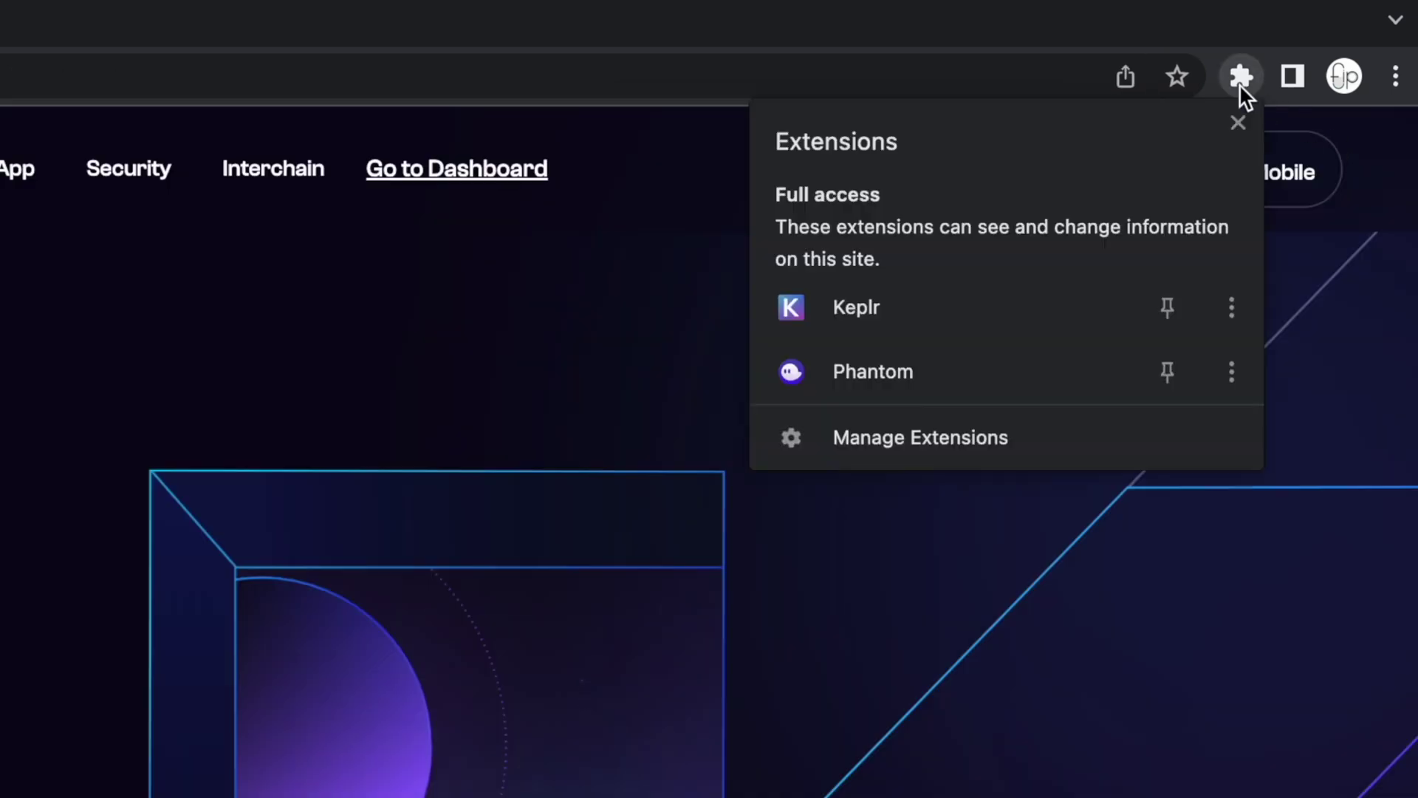
pyautogui.click(1167, 308)
pyautogui.click(1323, 338)
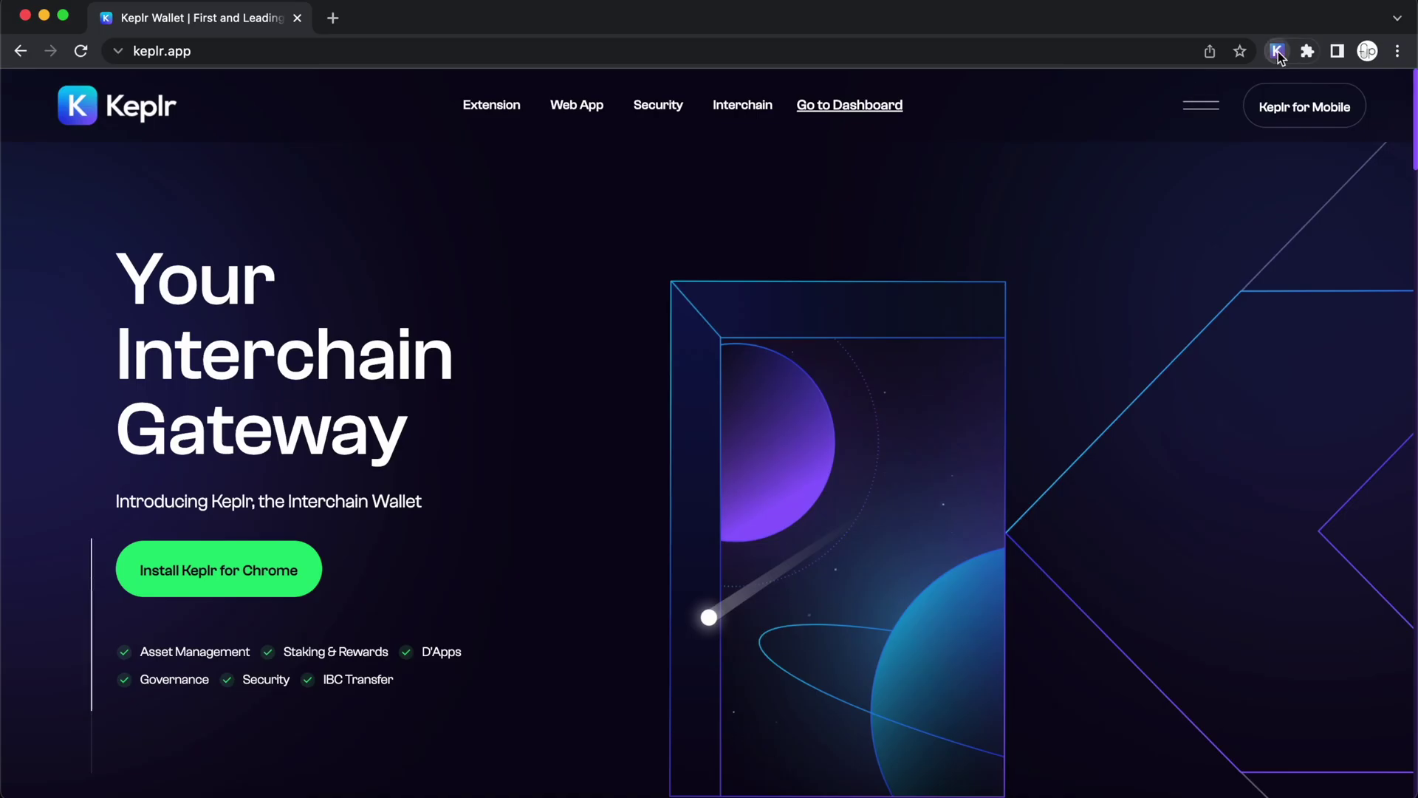
pyautogui.click(1190, 76)
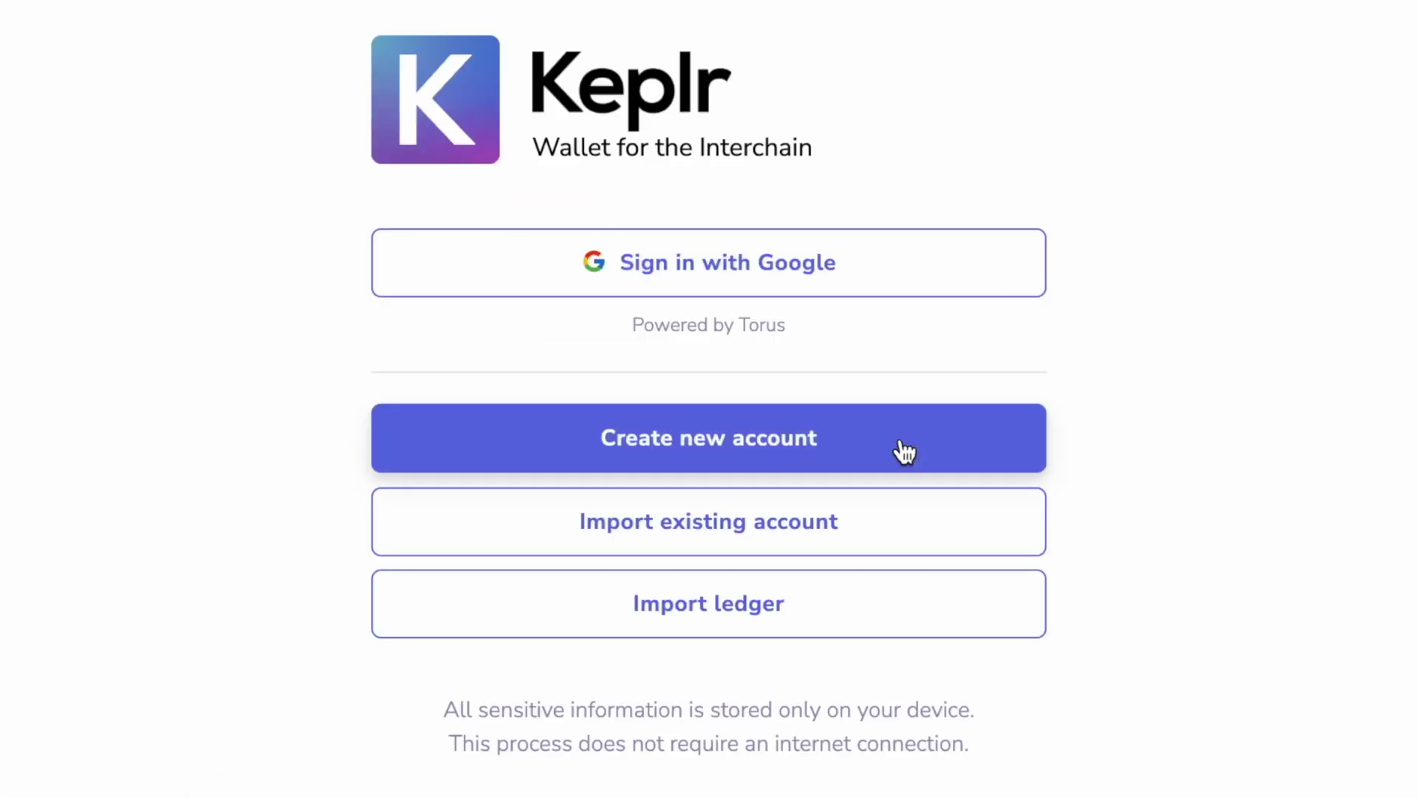
# Start a new Keplr account and review its generated 12-word seed phrase.
pyautogui.click(904, 452)
pyautogui.moveTo(372, 325); pyautogui.dragTo(1048, 402)
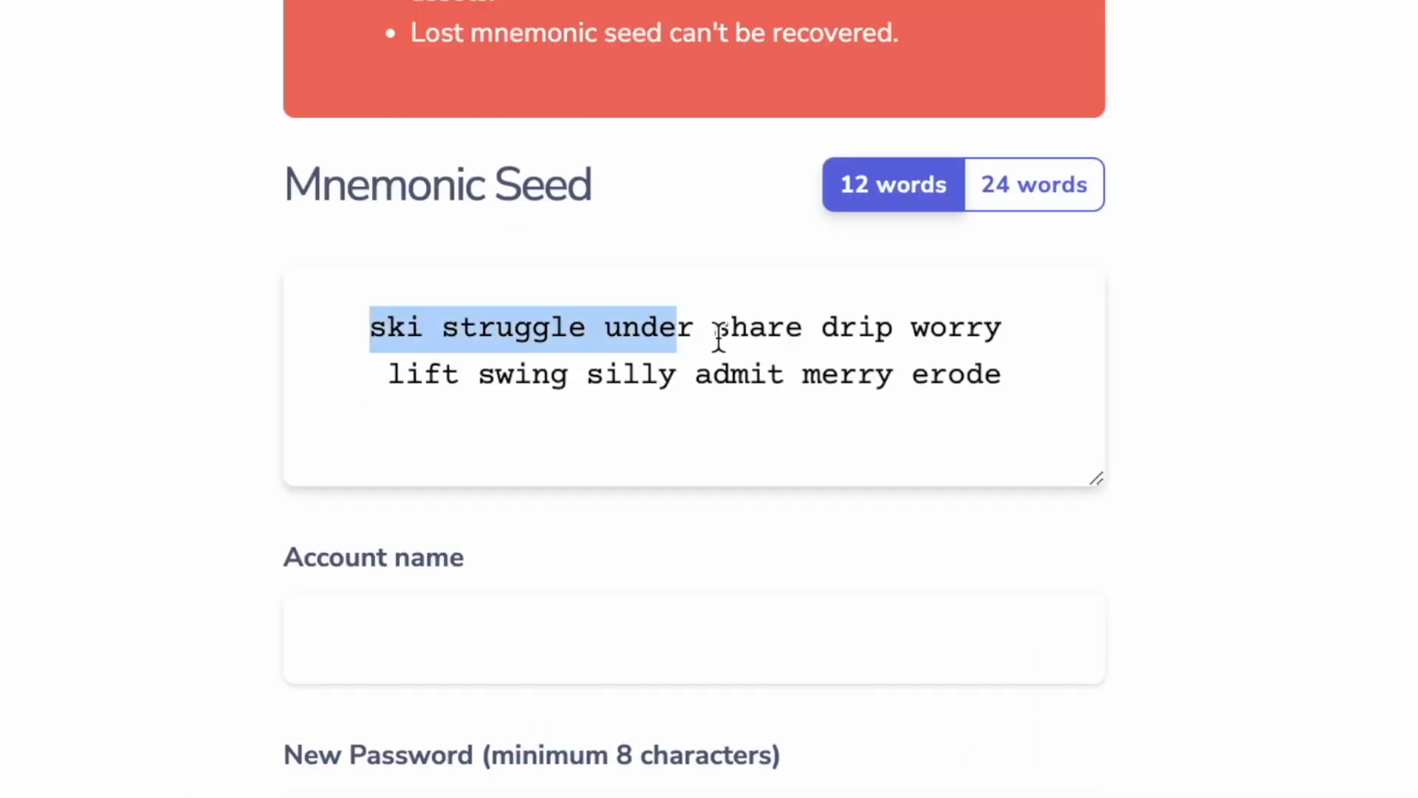
pyautogui.click(1006, 462)
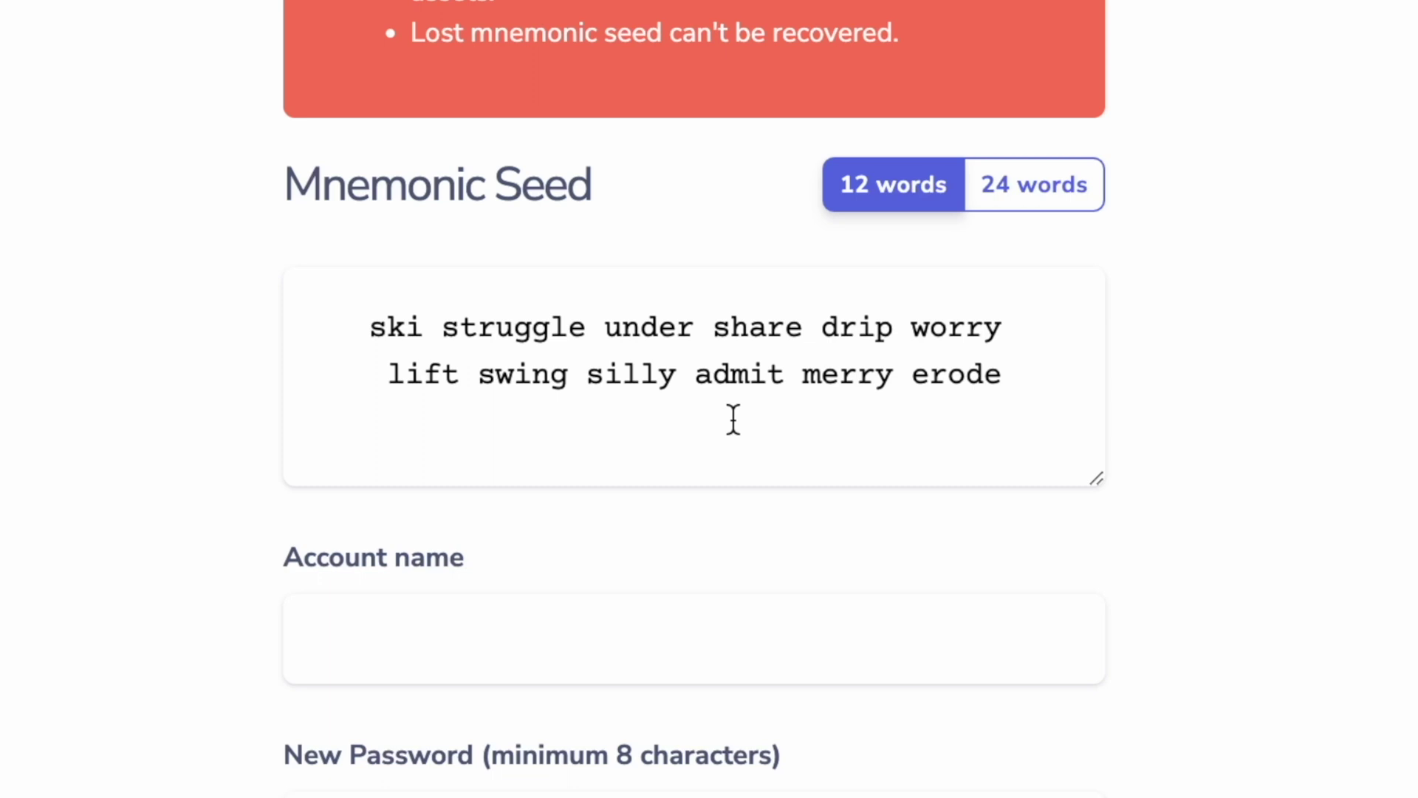
# Enter the account name and a matching password, then continue to seed confirmation.
pyautogui.click(391, 635)
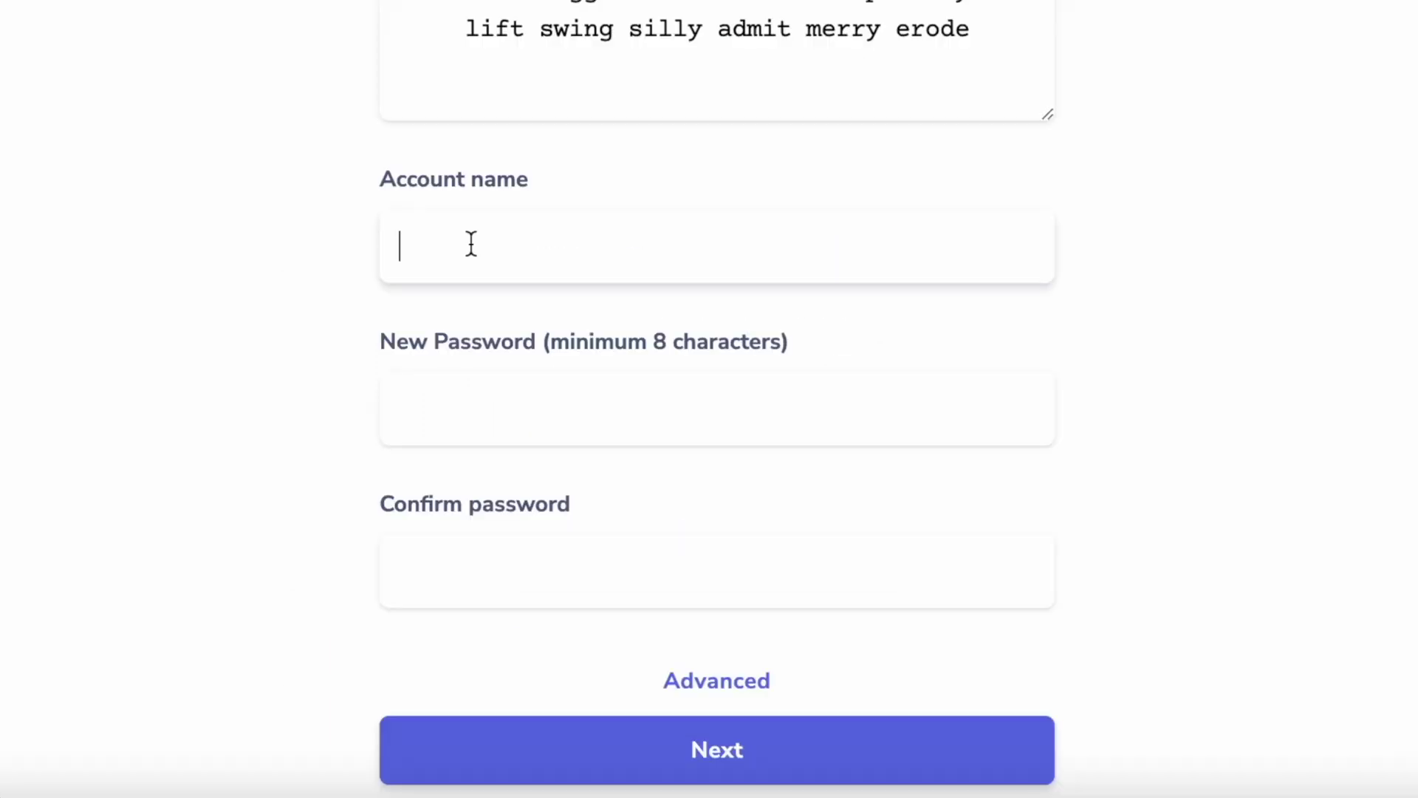
pyautogui.click(519, 406)
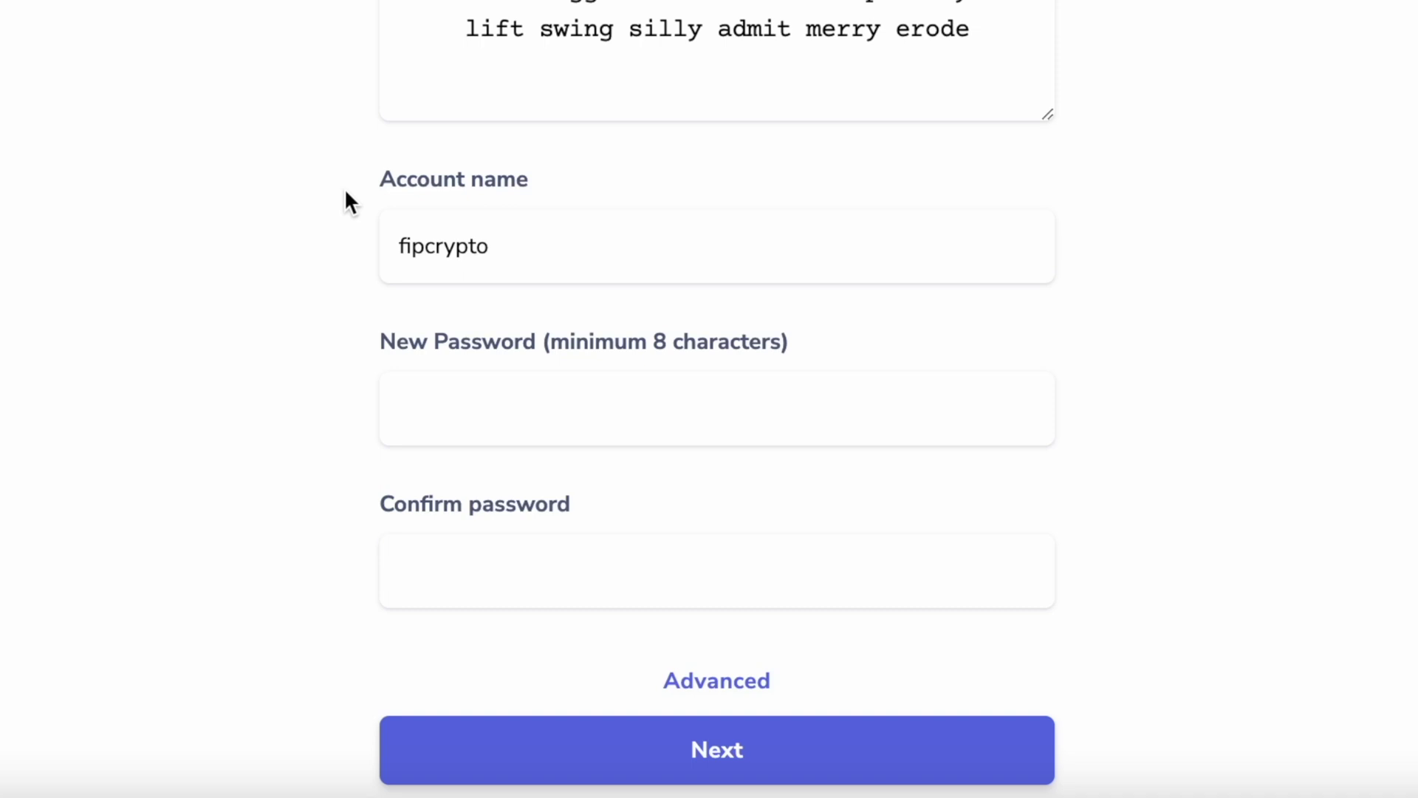
pyautogui.moveTo(345, 191); pyautogui.dragTo(595, 196)
pyautogui.click(627, 181)
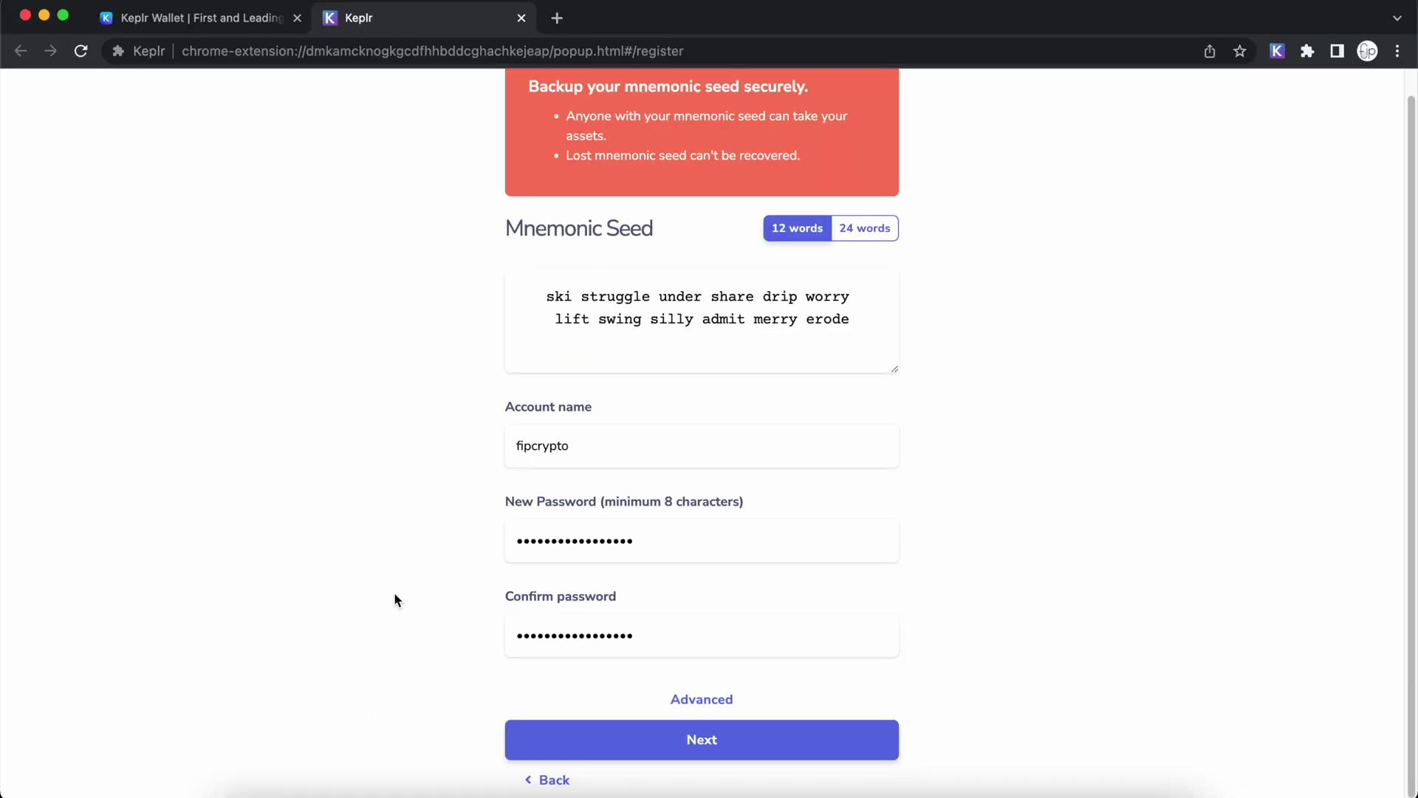
pyautogui.click(639, 740)
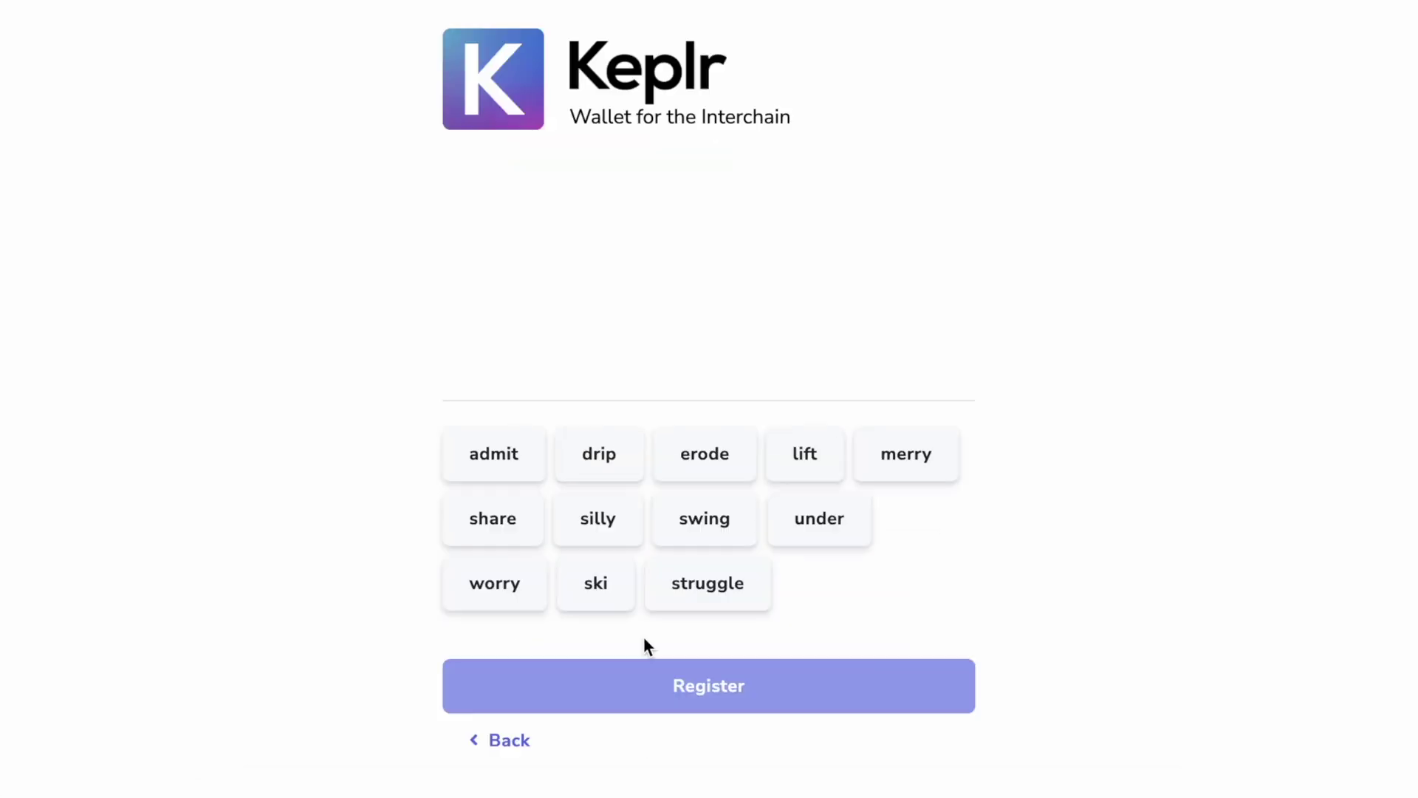
# Confirm the seed words in order (ski, struggle, …), register the account and finish setup.
pyautogui.click(600, 594)
pyautogui.click(587, 593)
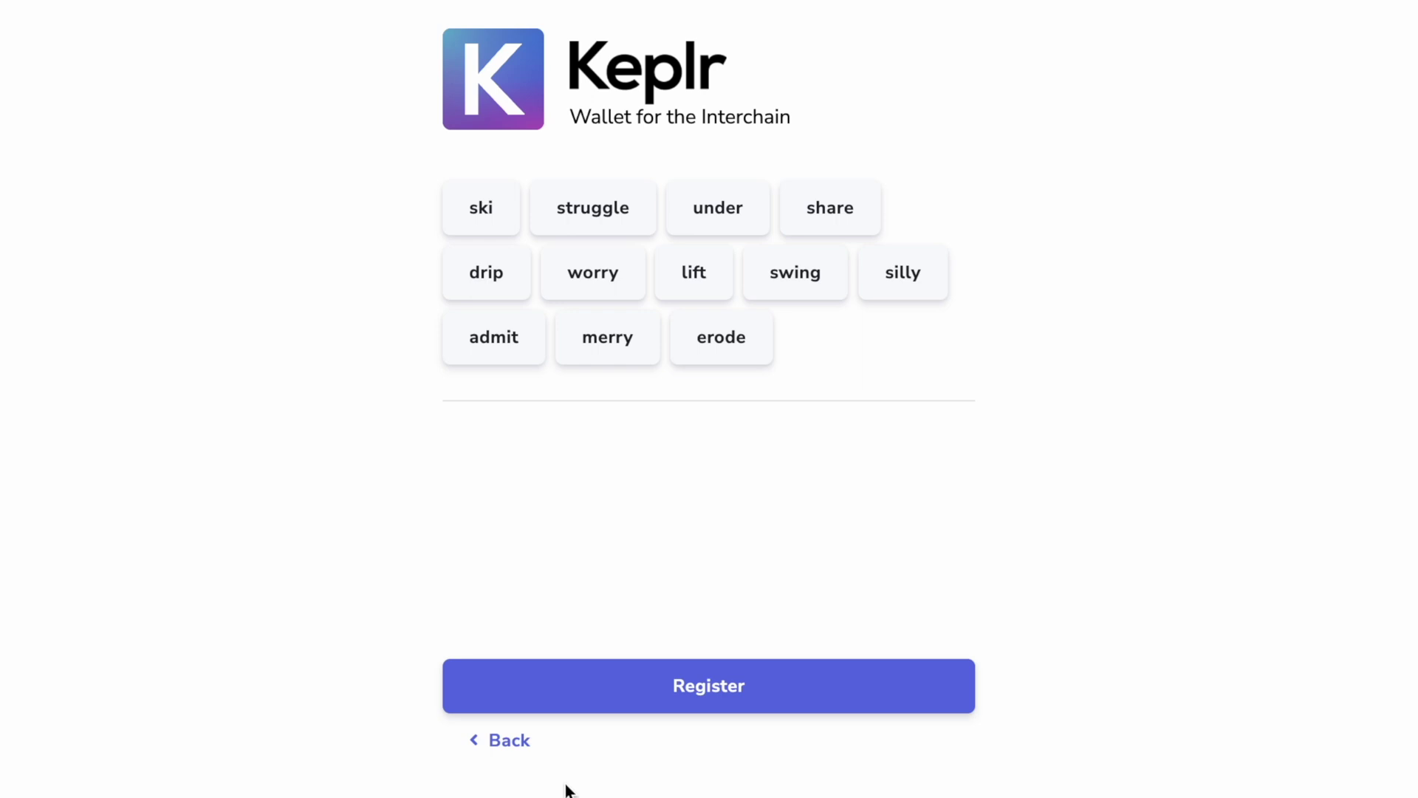
pyautogui.click(504, 743)
pyautogui.click(702, 680)
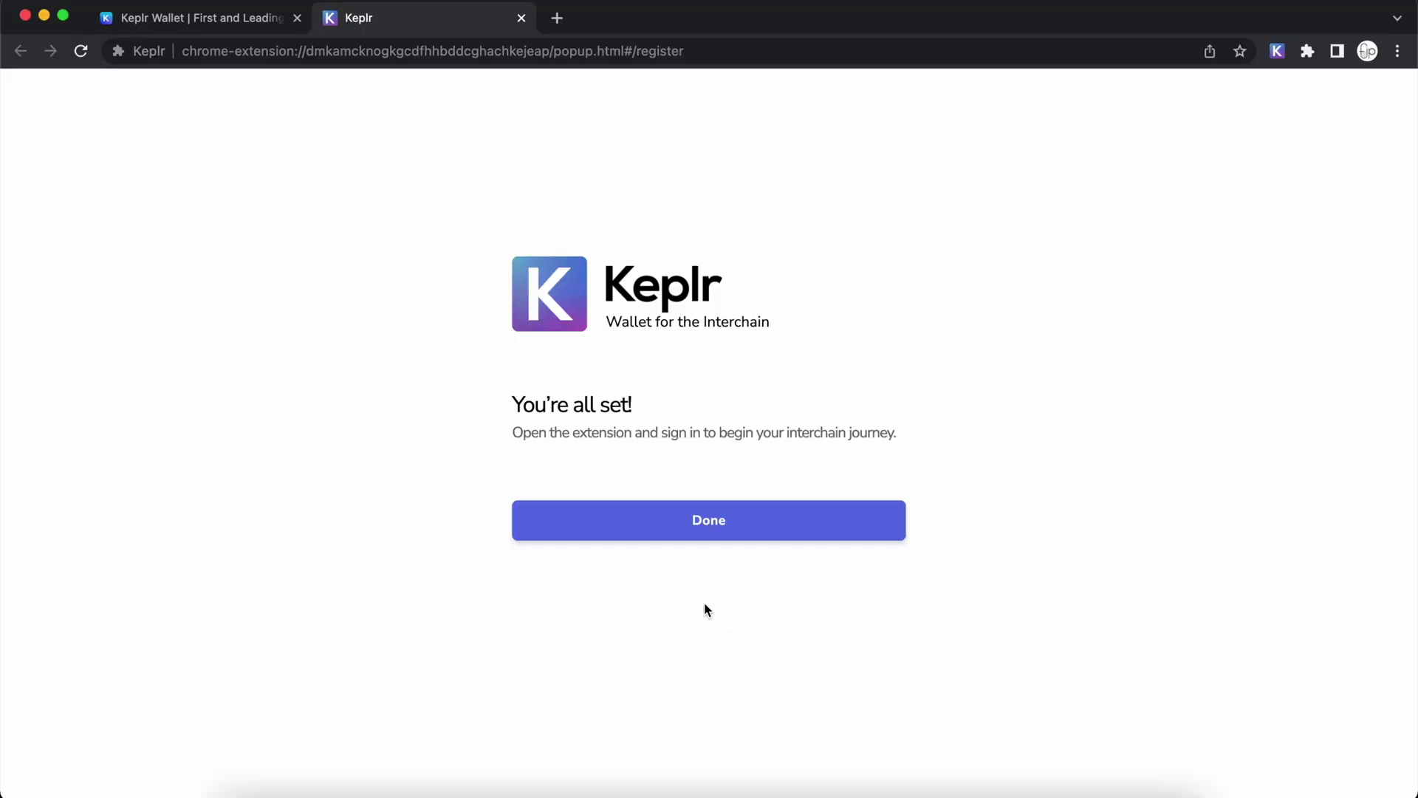
pyautogui.click(797, 520)
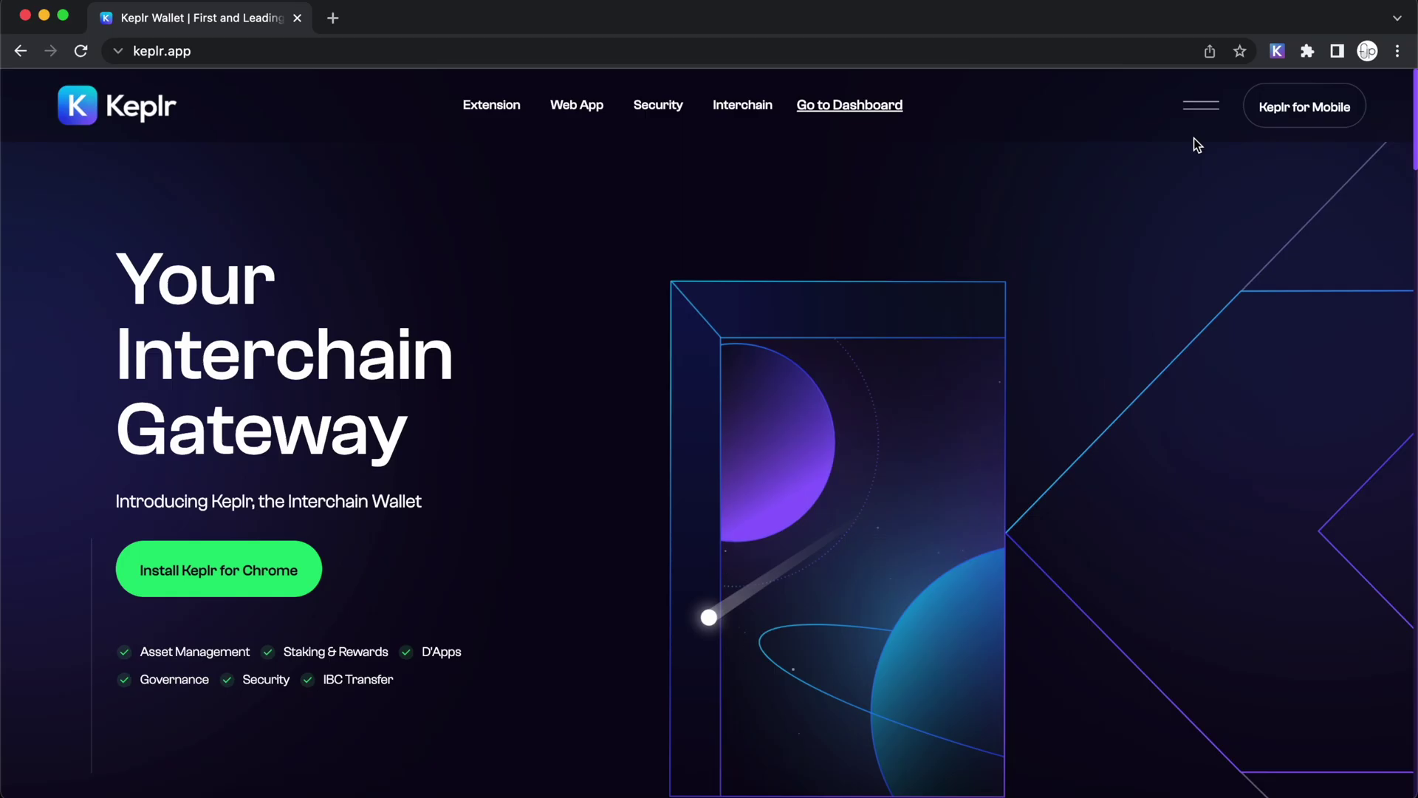
# Switch the Keplr wallet's network from Cosmos Hub to Crypto.org.
pyautogui.click(1277, 51)
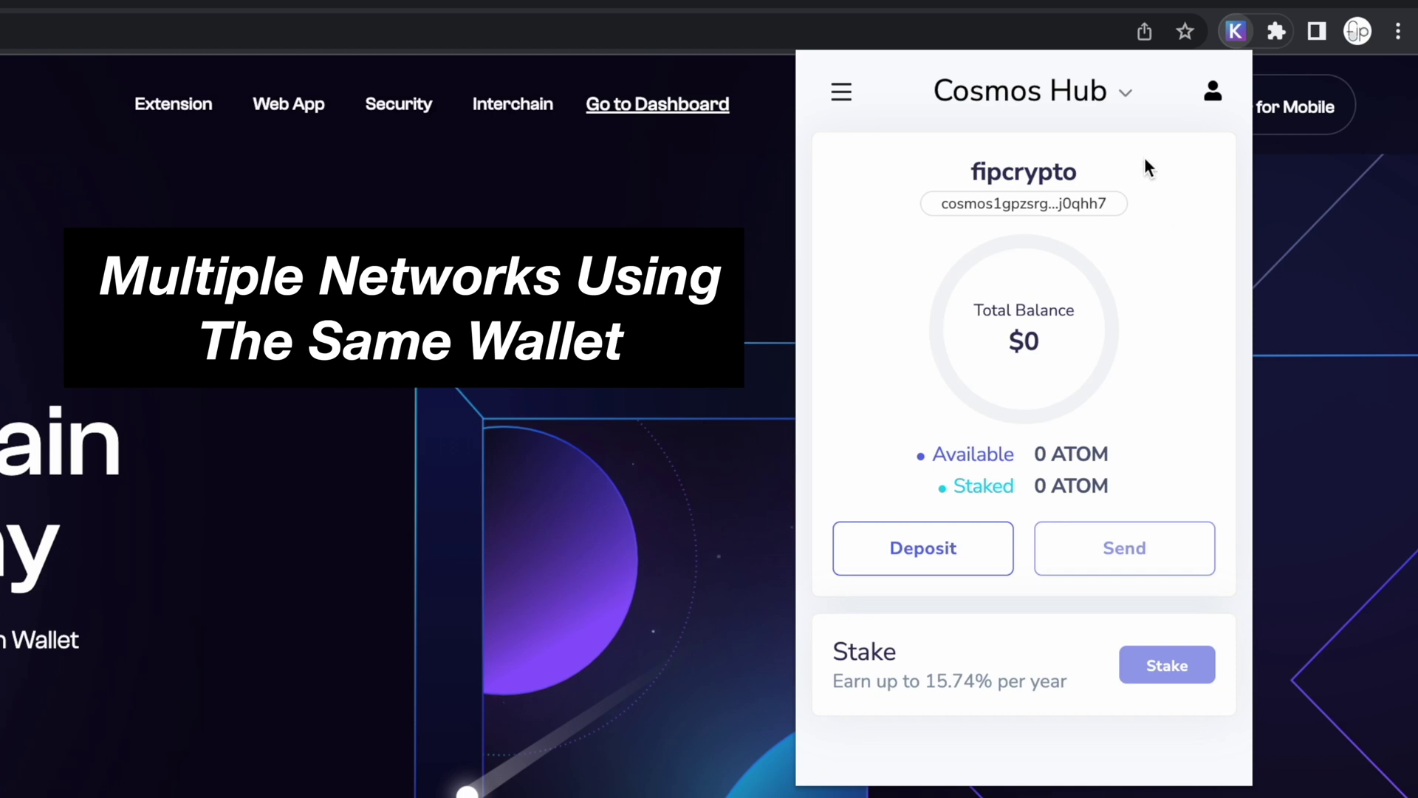
pyautogui.click(1076, 88)
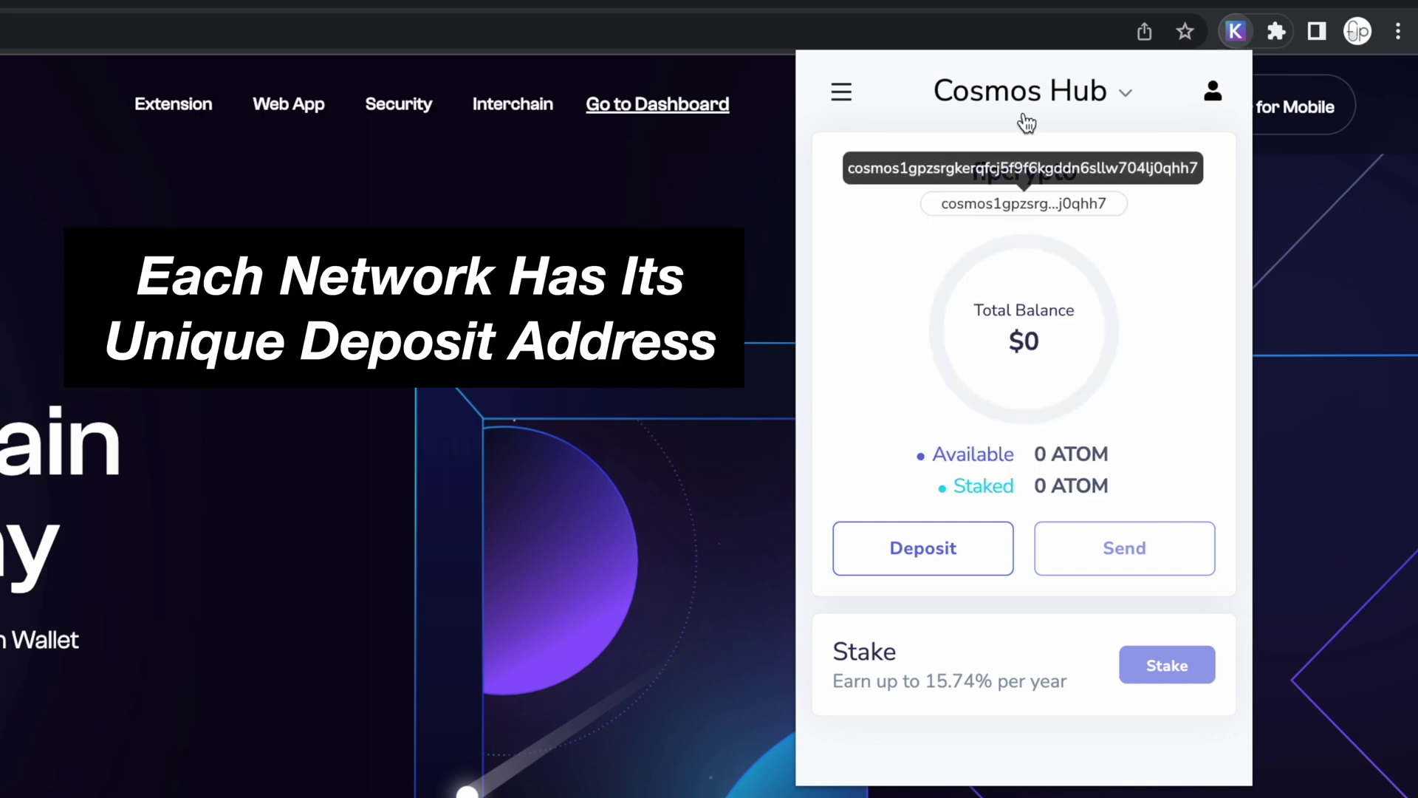
pyautogui.click(1026, 118)
pyautogui.click(1023, 370)
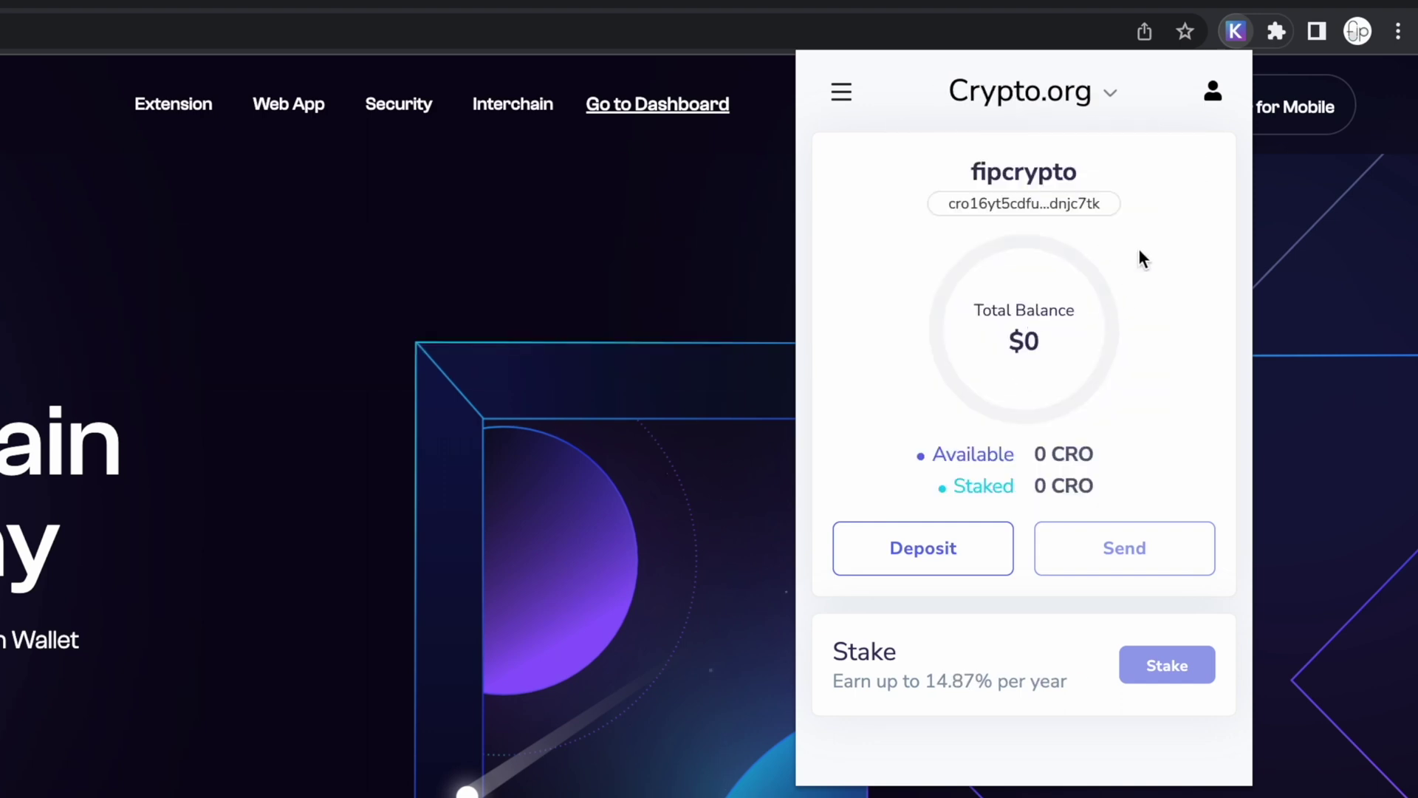
# Browse the list of supported networks and highlight the current account name.
pyautogui.click(1039, 96)
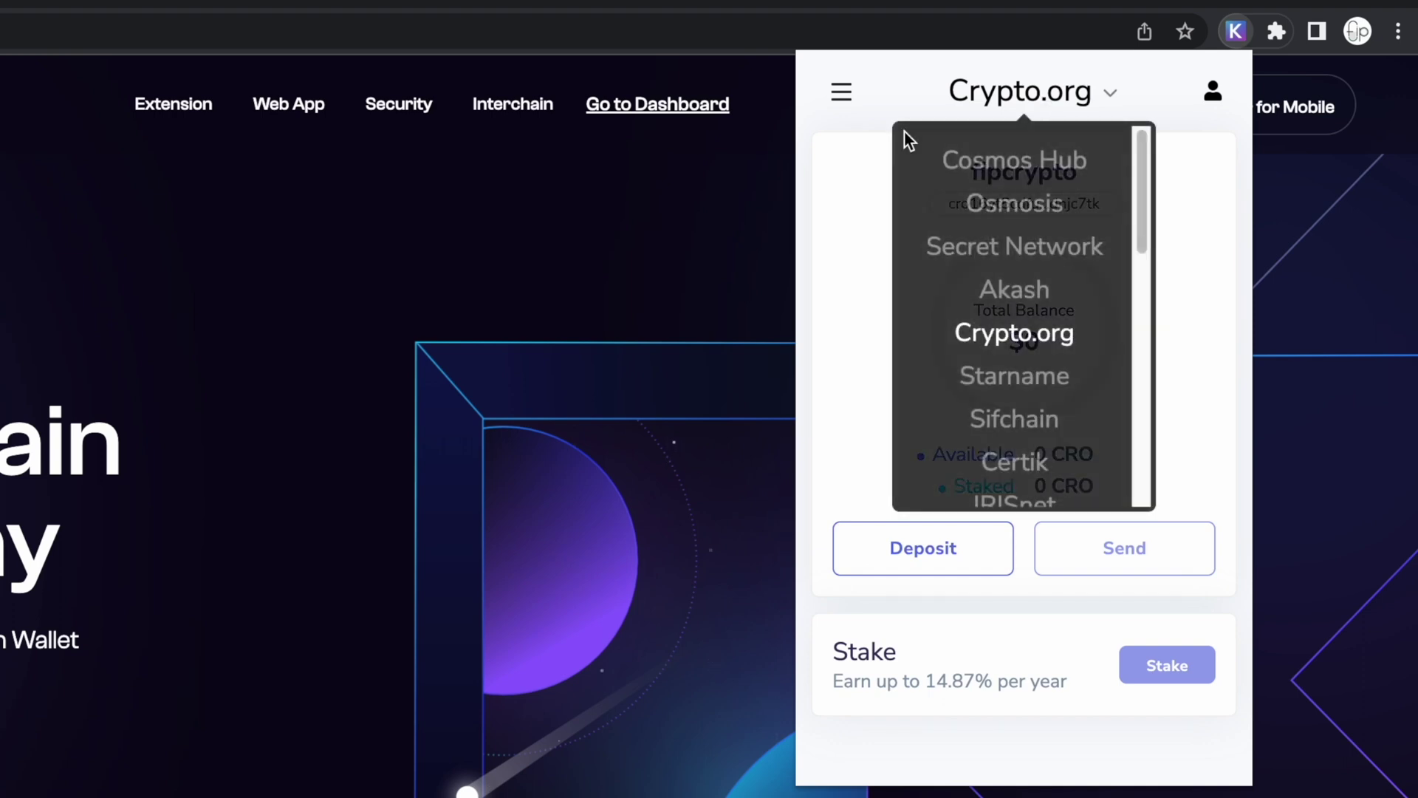
pyautogui.scroll(-4, 901, 136)
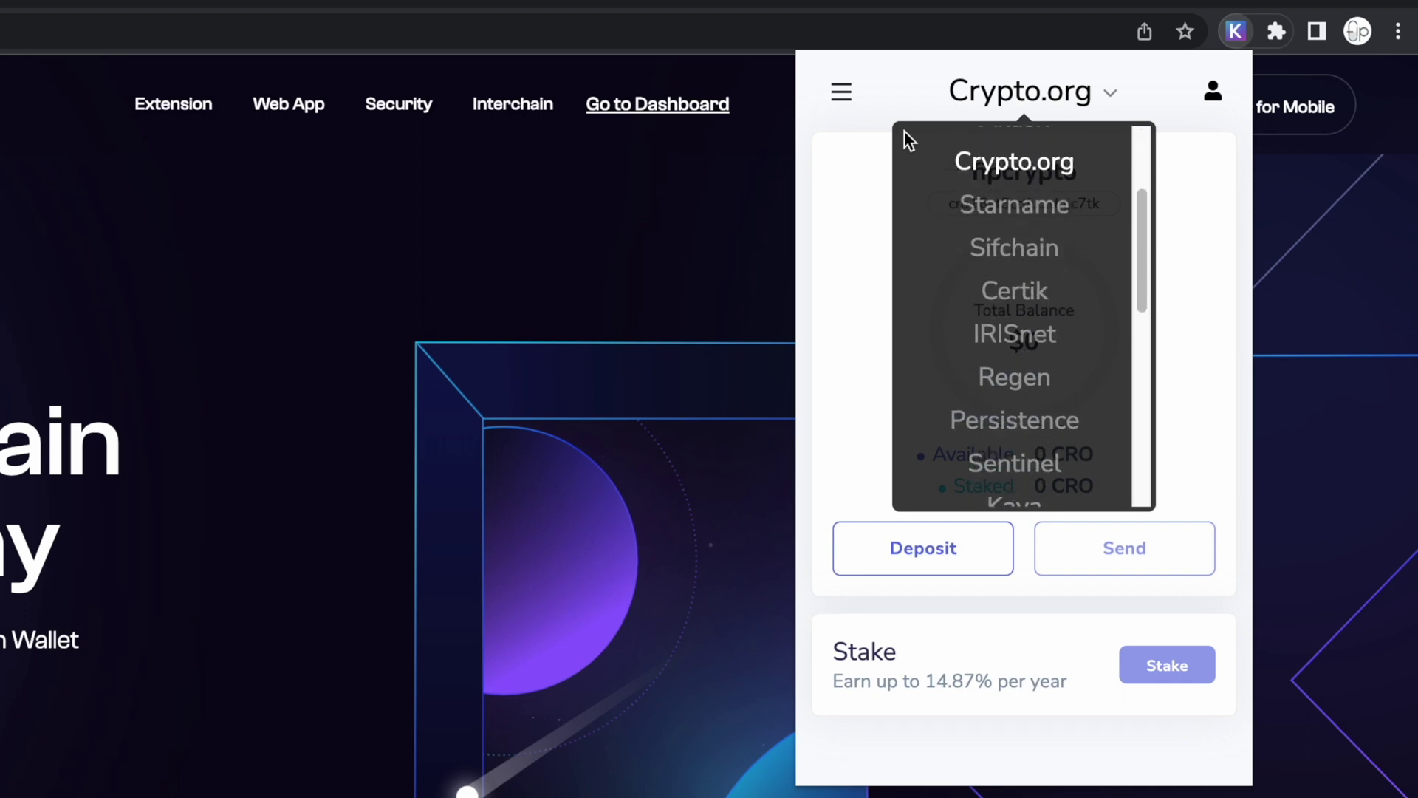
pyautogui.scroll(-5, 968, 288)
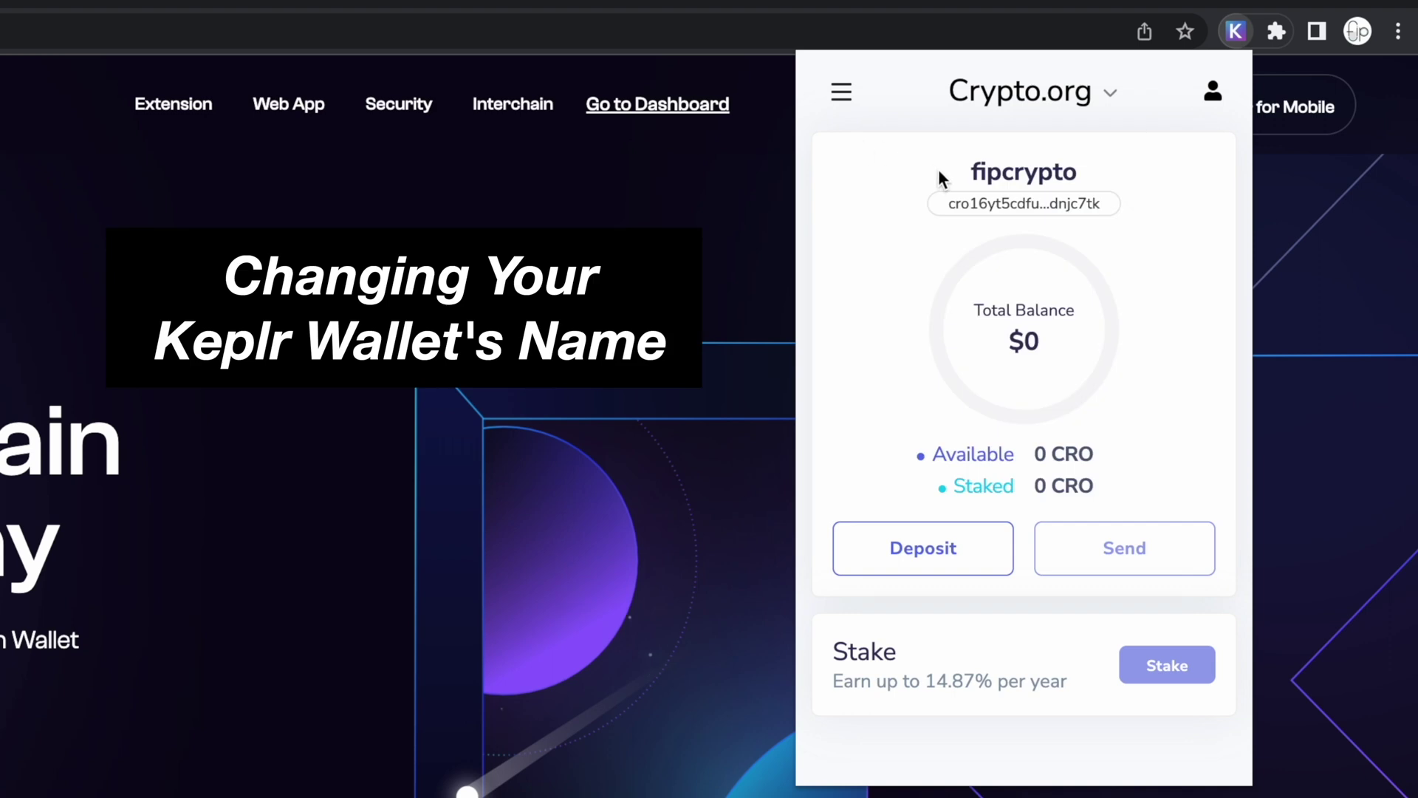
pyautogui.moveTo(938, 170); pyautogui.dragTo(1105, 170)
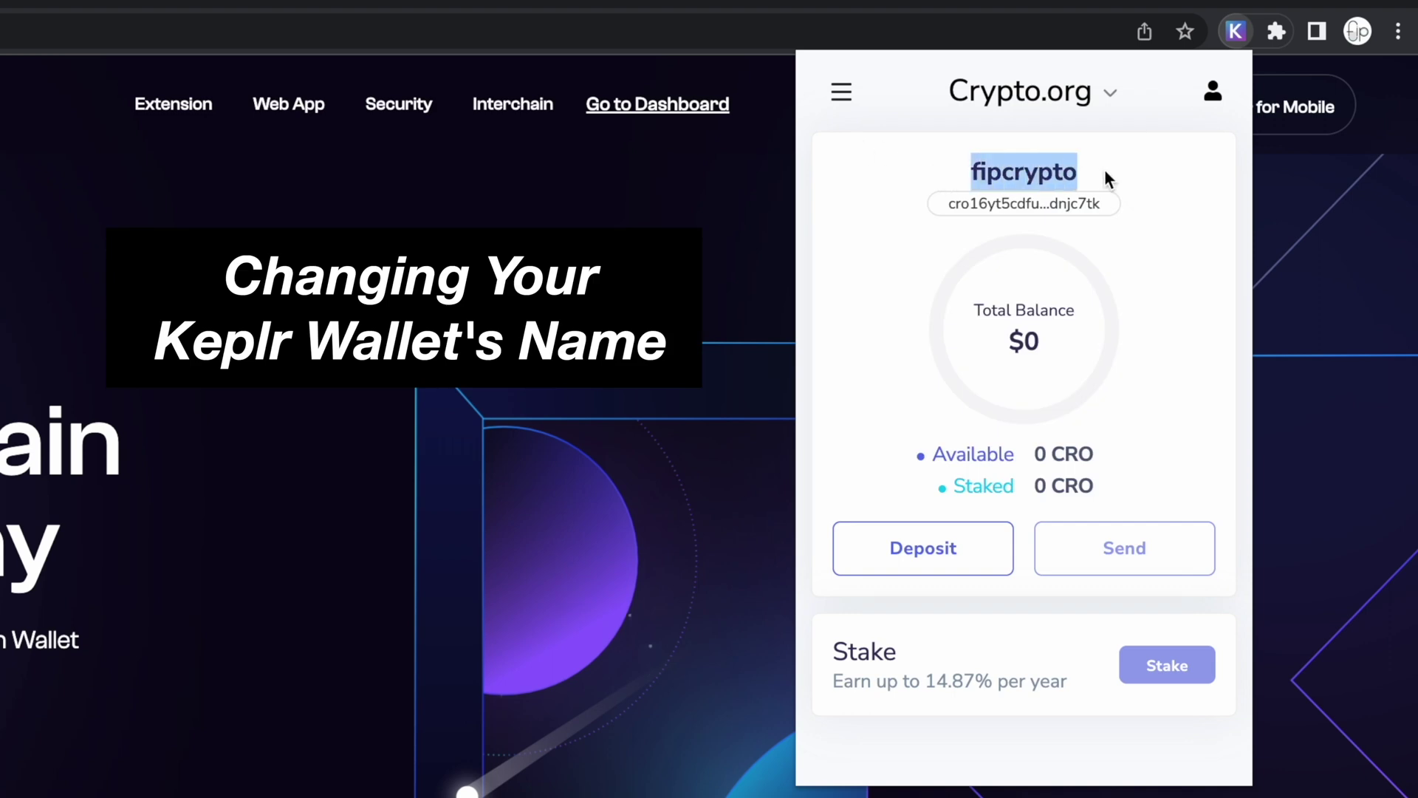
# Open Change Account Name from the current account's options menu.
pyautogui.click(1212, 91)
pyautogui.click(1211, 238)
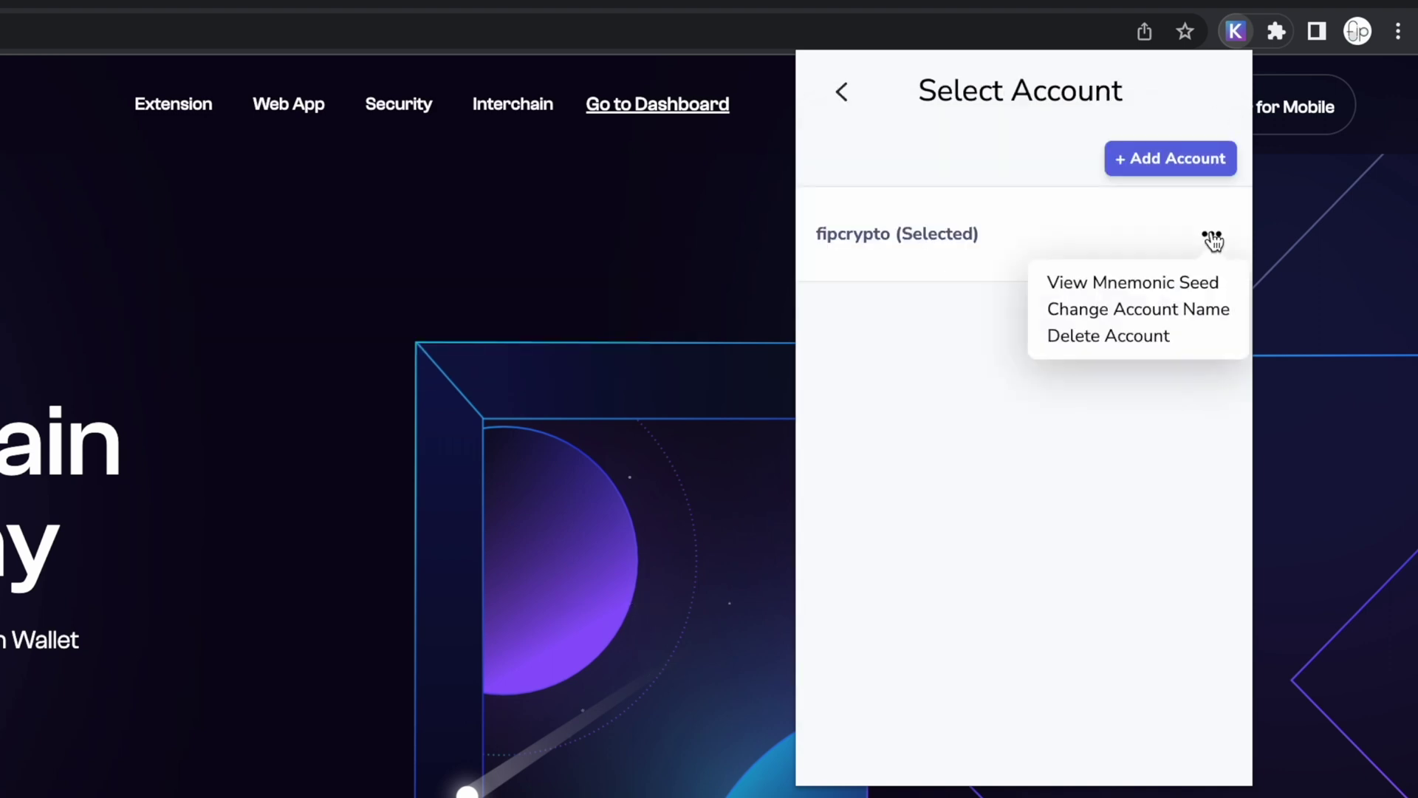
pyautogui.click(1186, 307)
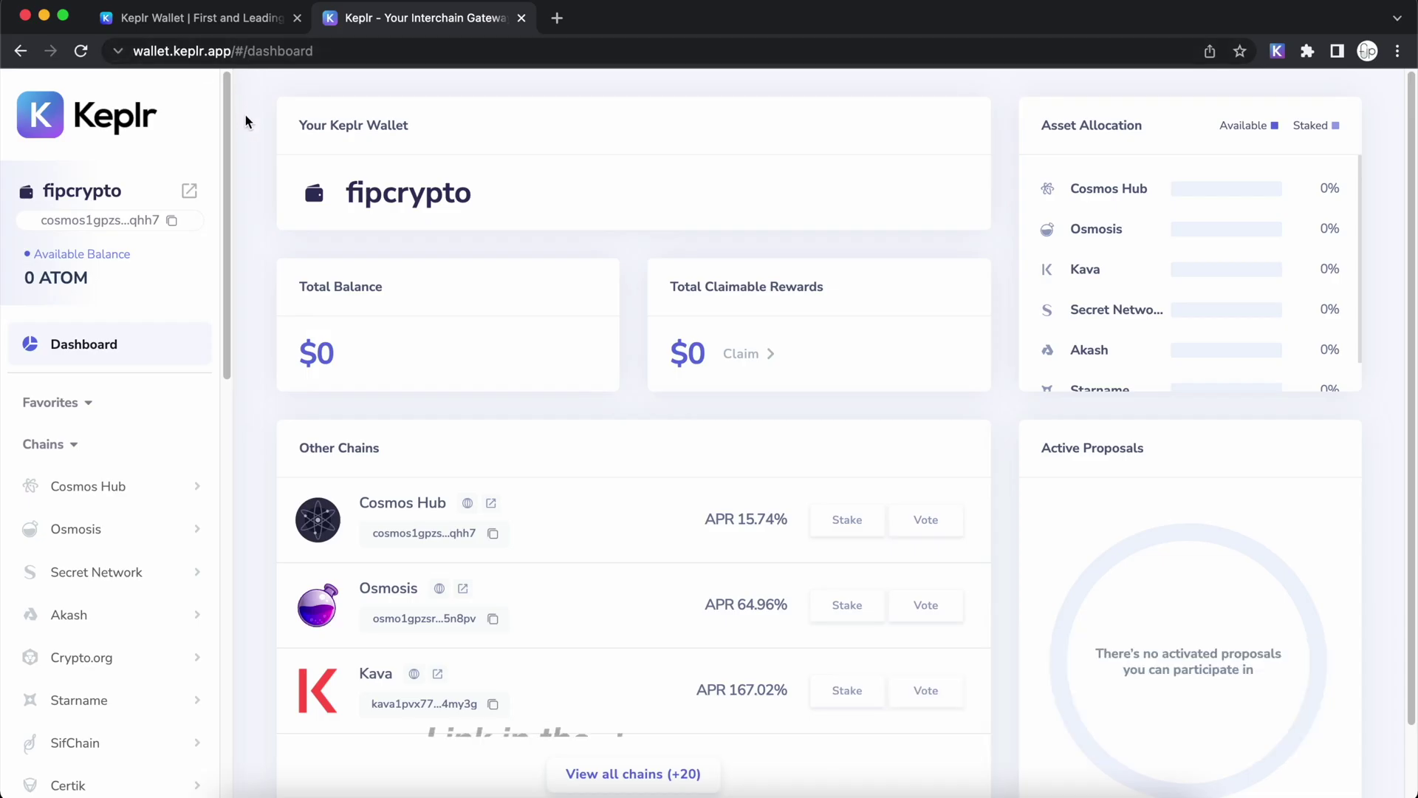
# Expand Crypto.org in the dashboard sidebar to reveal its Stake and Governance pages.
pyautogui.scroll(-2, 246, 120)
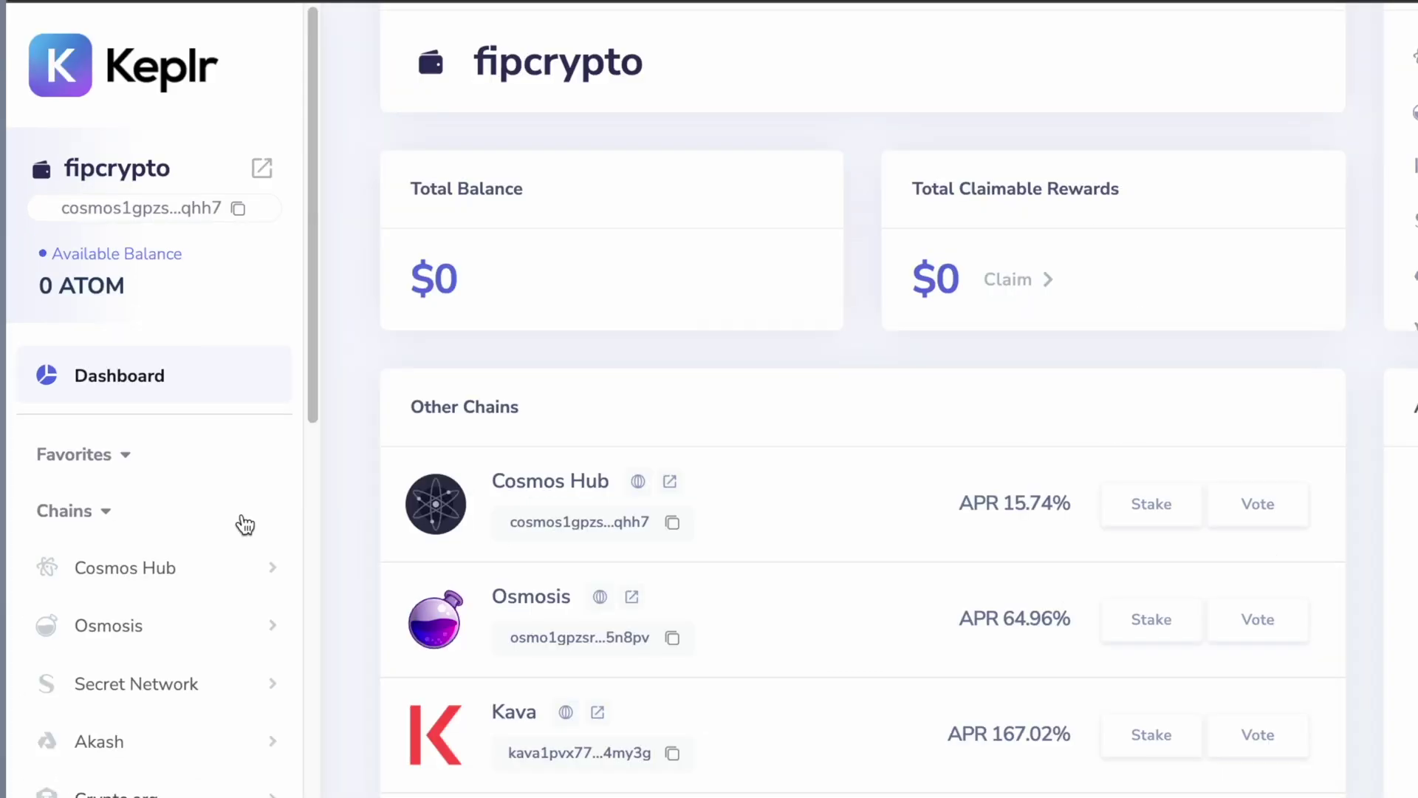
pyautogui.scroll(-3, 246, 524)
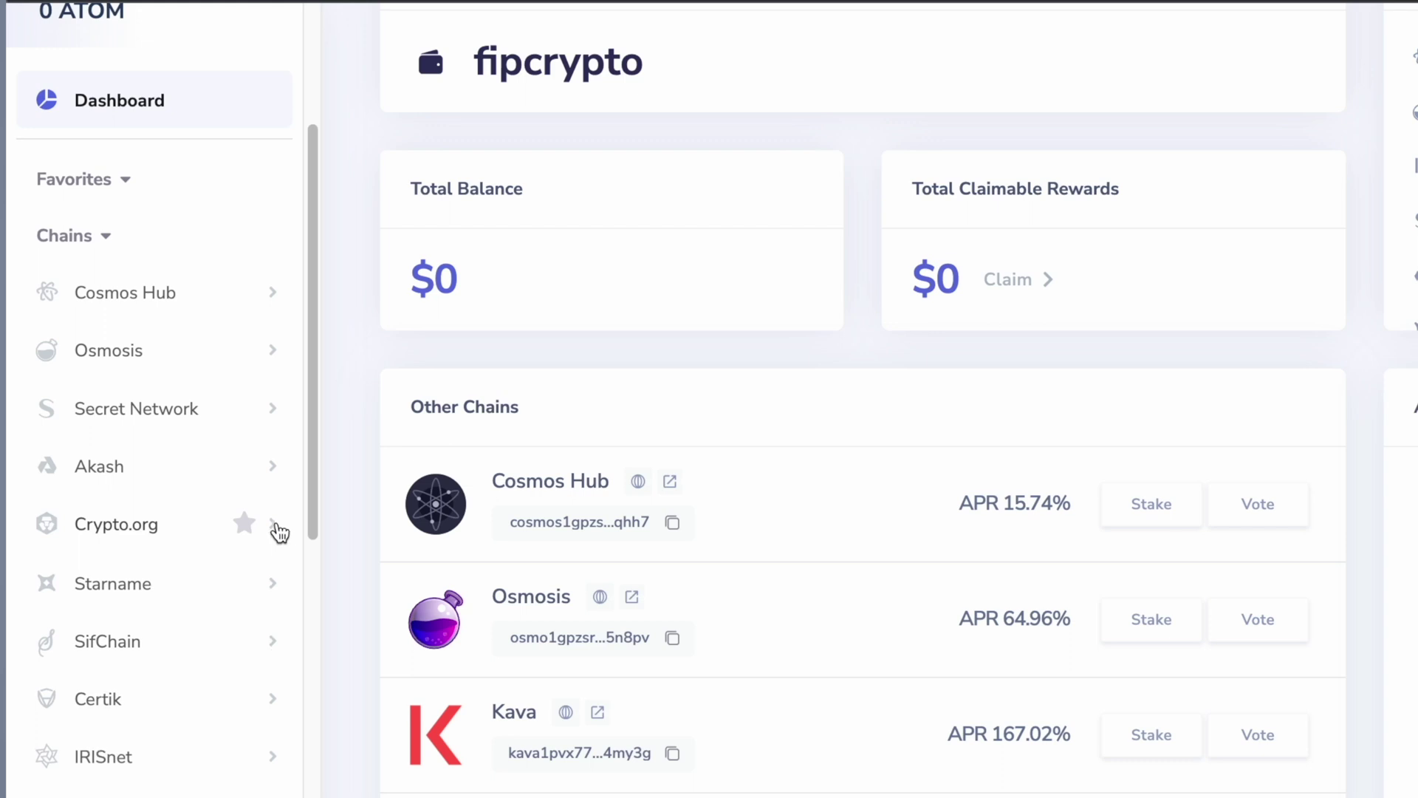
pyautogui.click(279, 530)
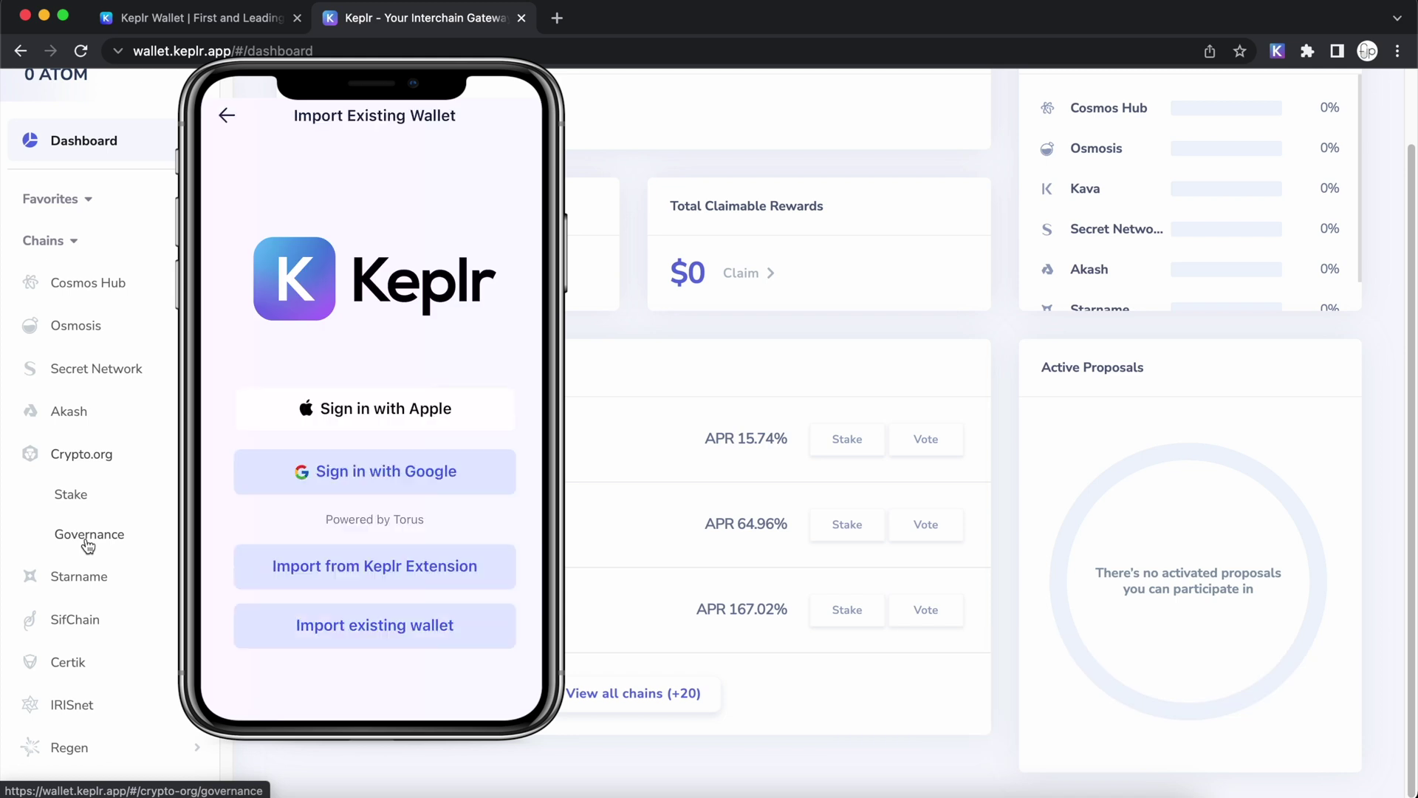
pyautogui.scroll(5, 97, 474)
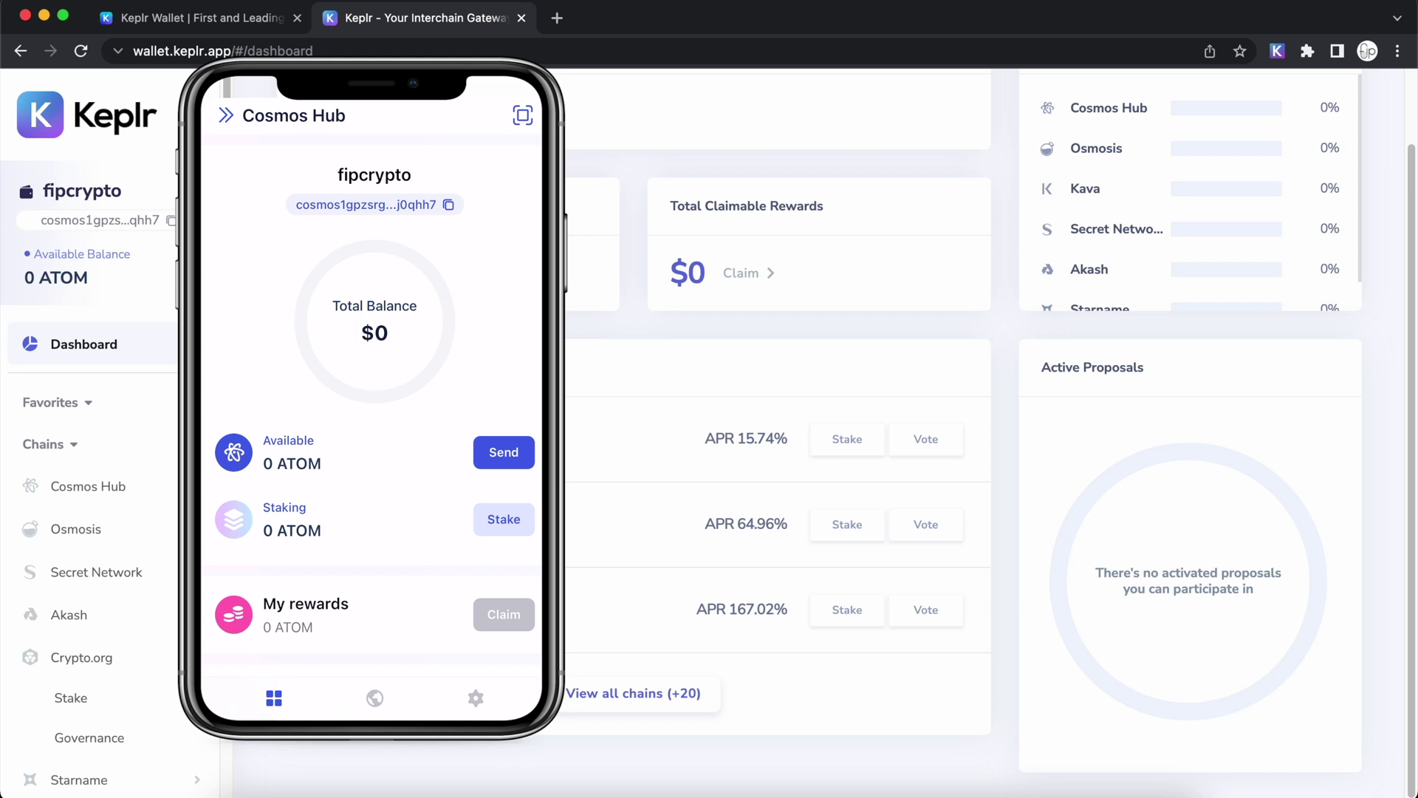
pyautogui.click(1276, 51)
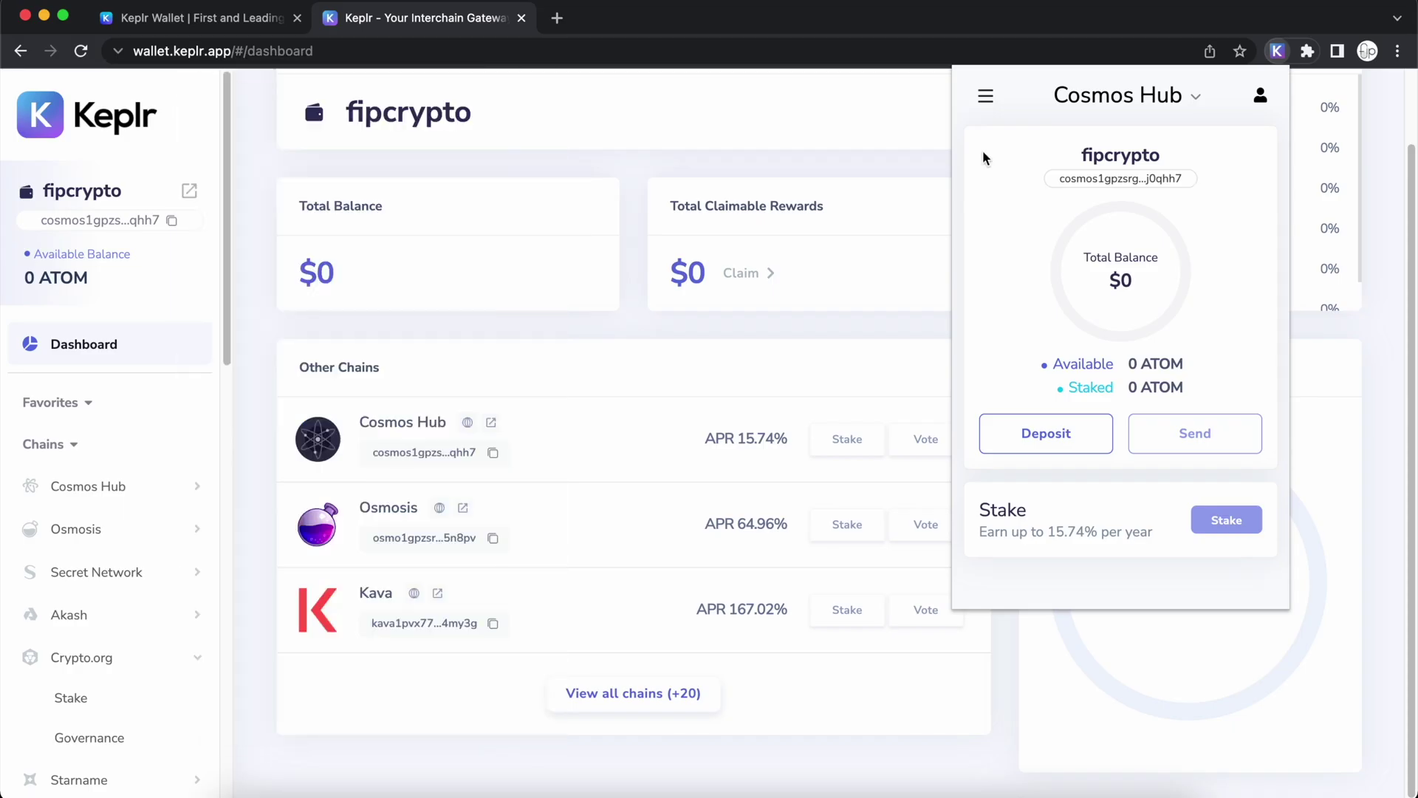
# Display the Link Keplr Mobile QR code from the wallet's Settings.
pyautogui.click(986, 96)
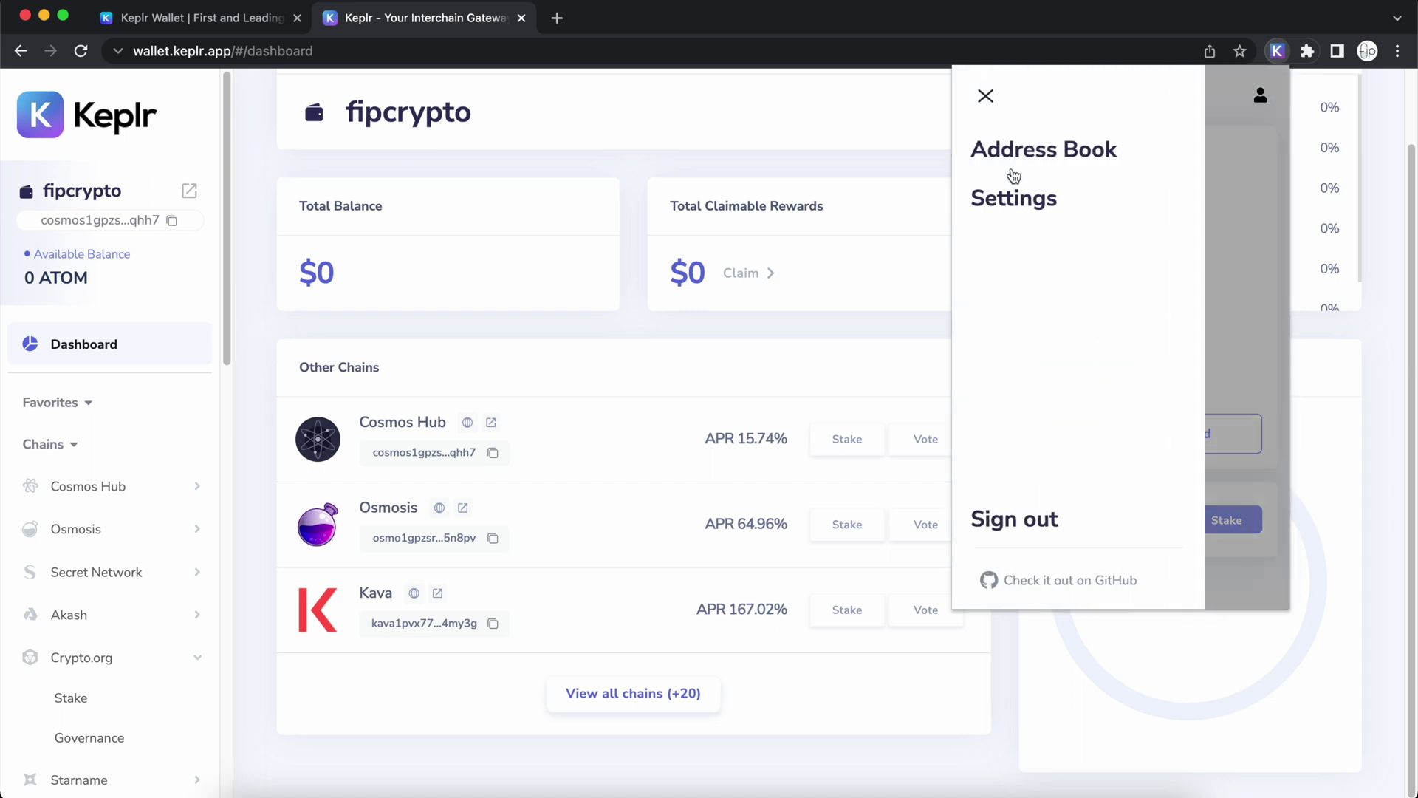
pyautogui.click(1009, 201)
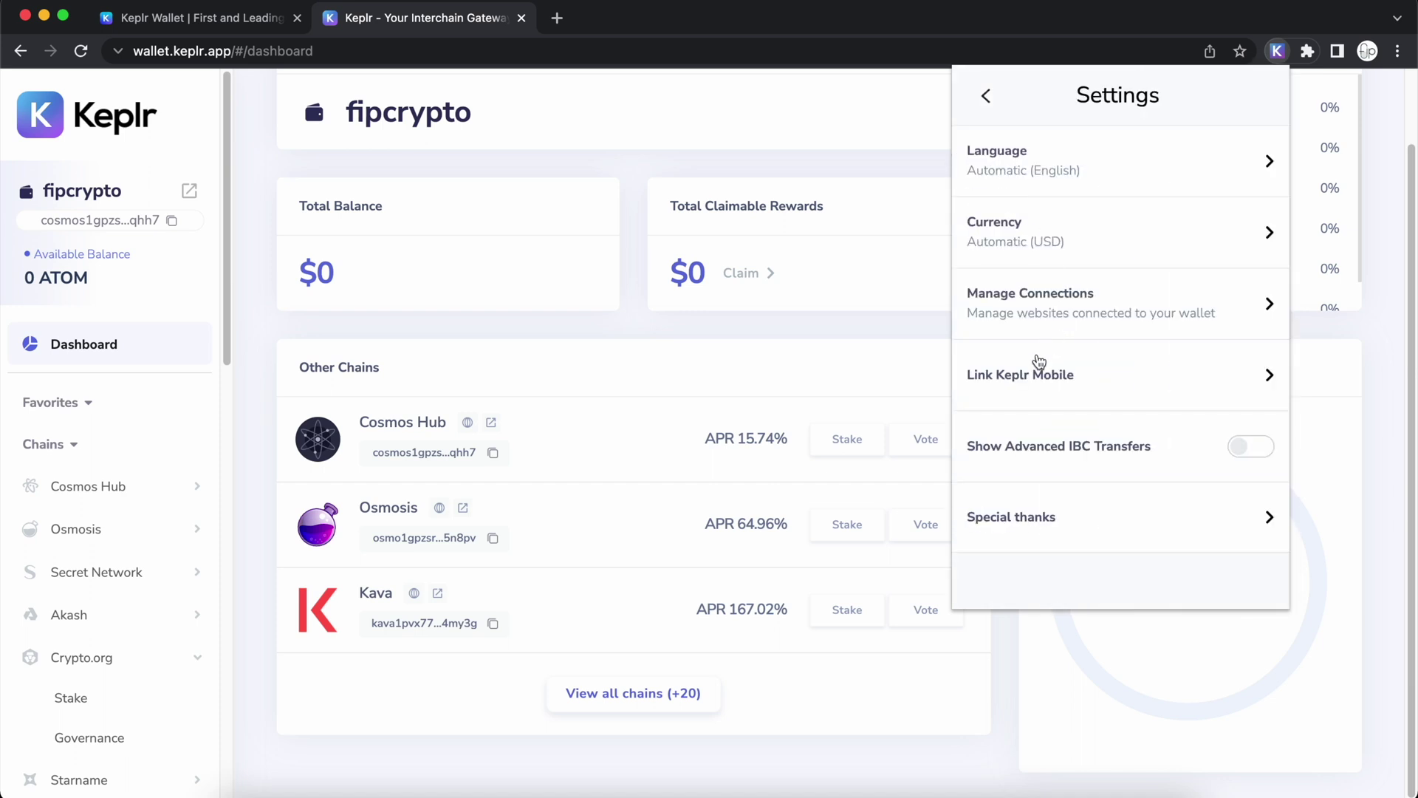
pyautogui.click(1035, 377)
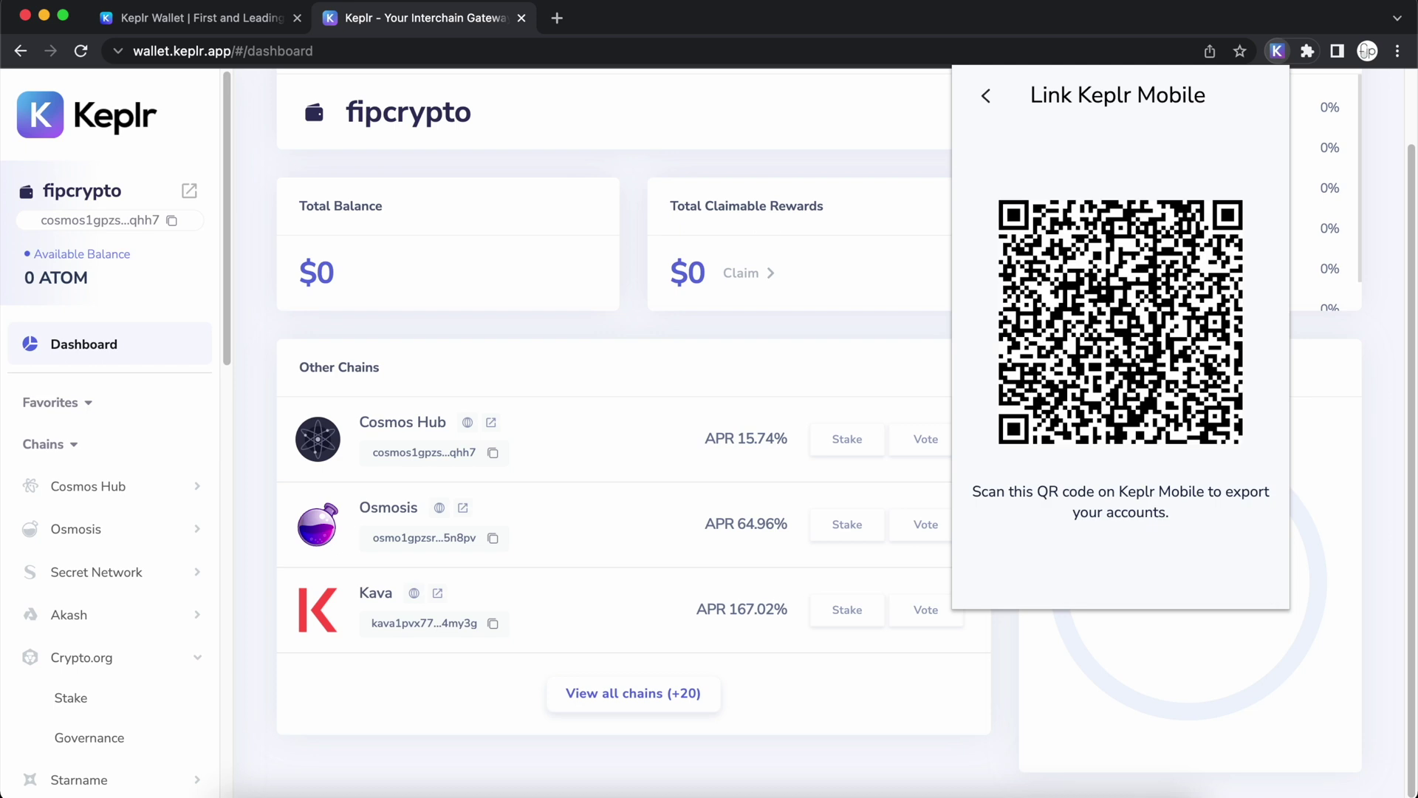